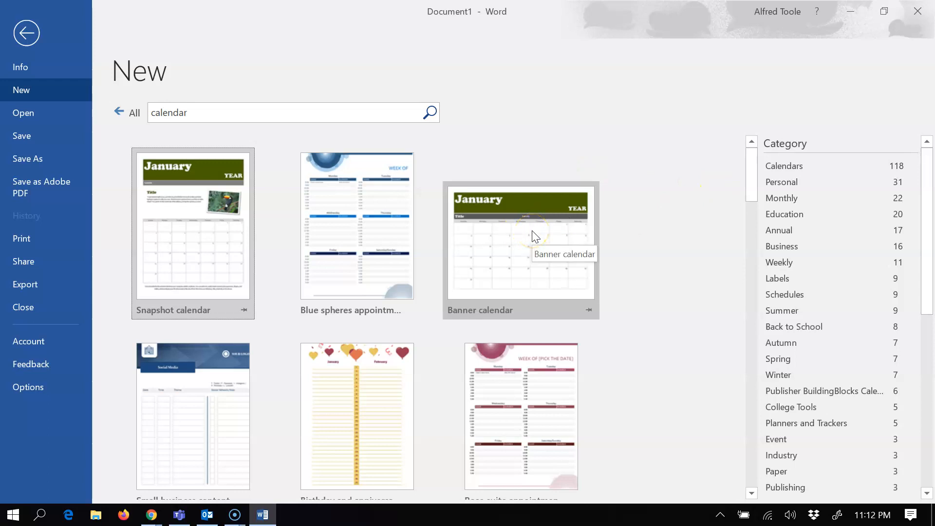
- Filter the calendar templates by the Monthly category, and return to the document
click(793, 196)
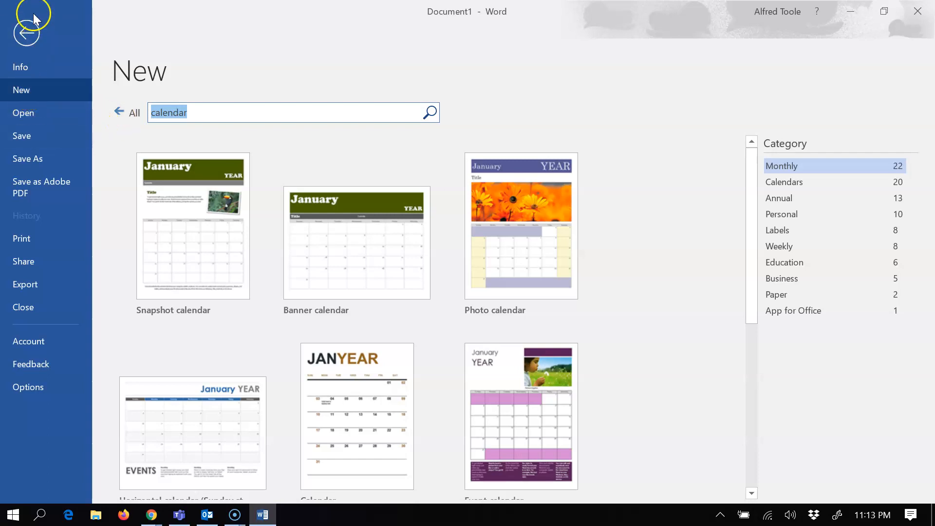
click(26, 30)
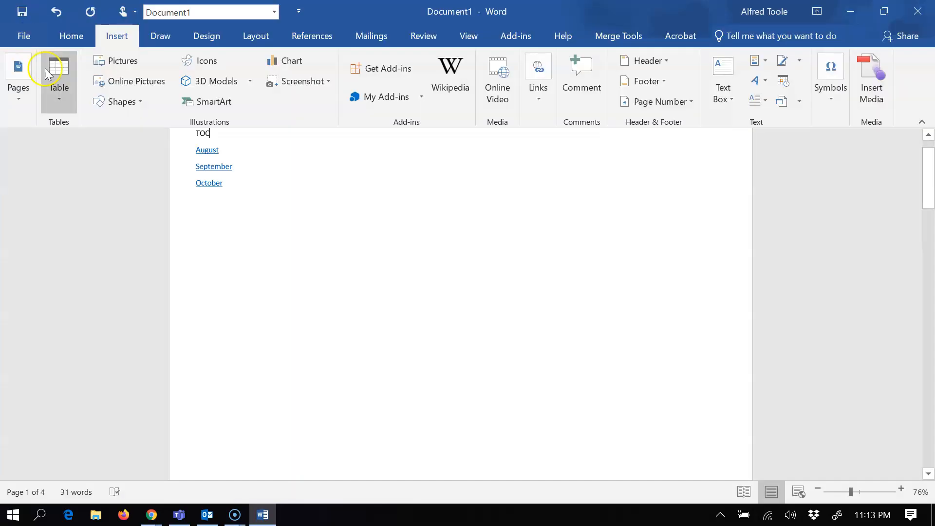
- Create a new blank document
click(22, 33)
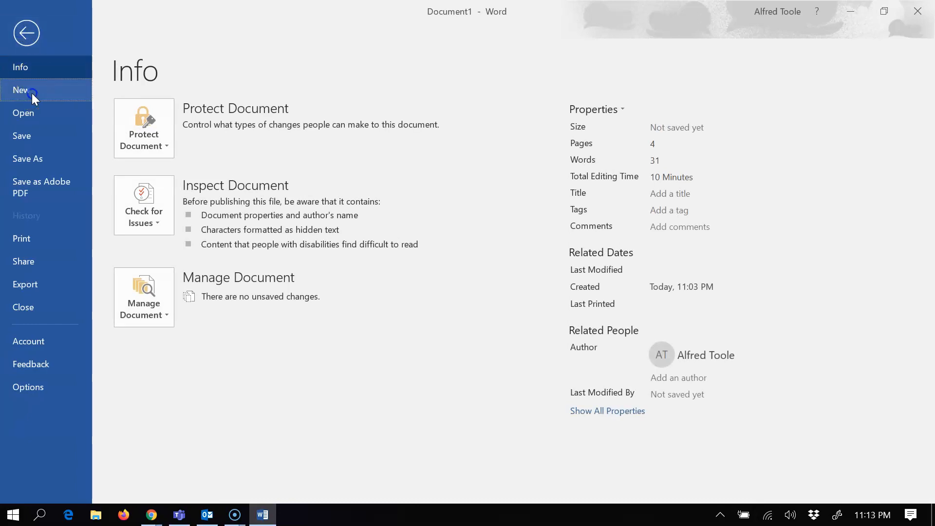
click(32, 93)
click(221, 223)
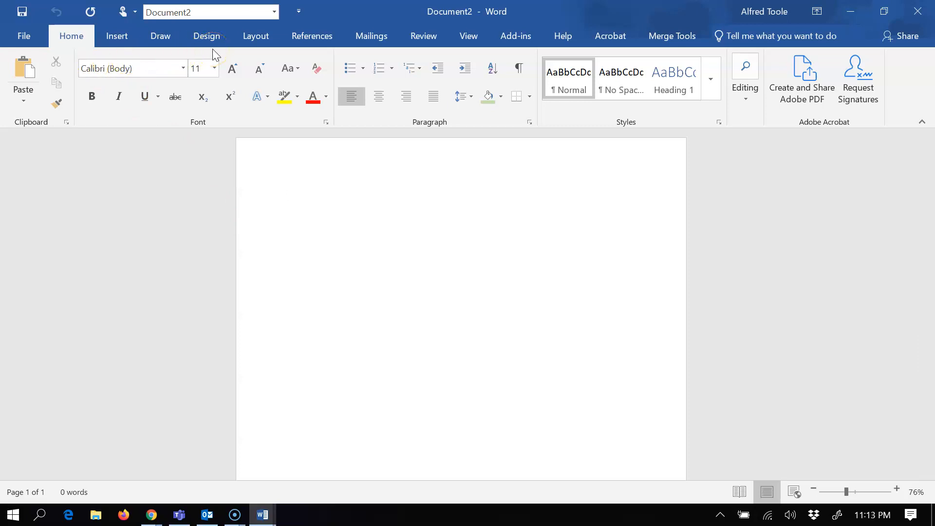
- Set the page orientation to Landscape and the margins to Narrow
click(259, 39)
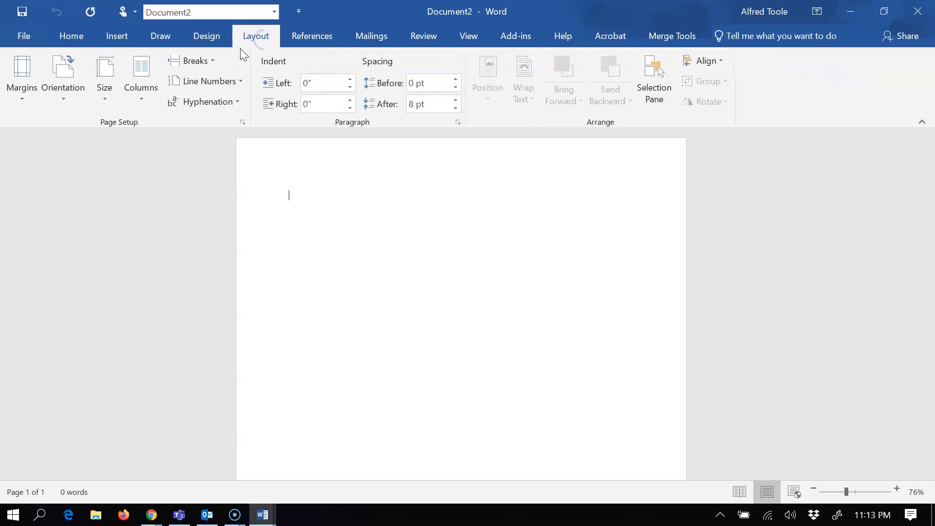
click(63, 81)
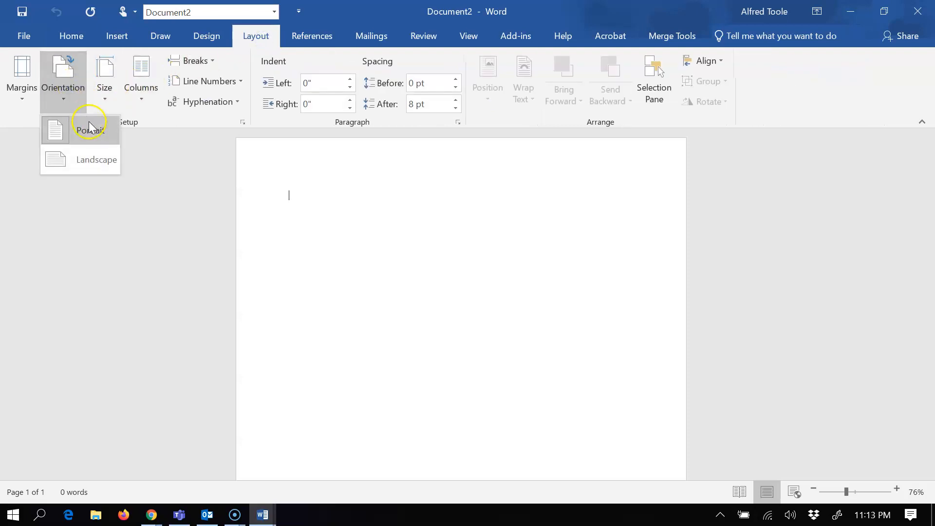
click(92, 163)
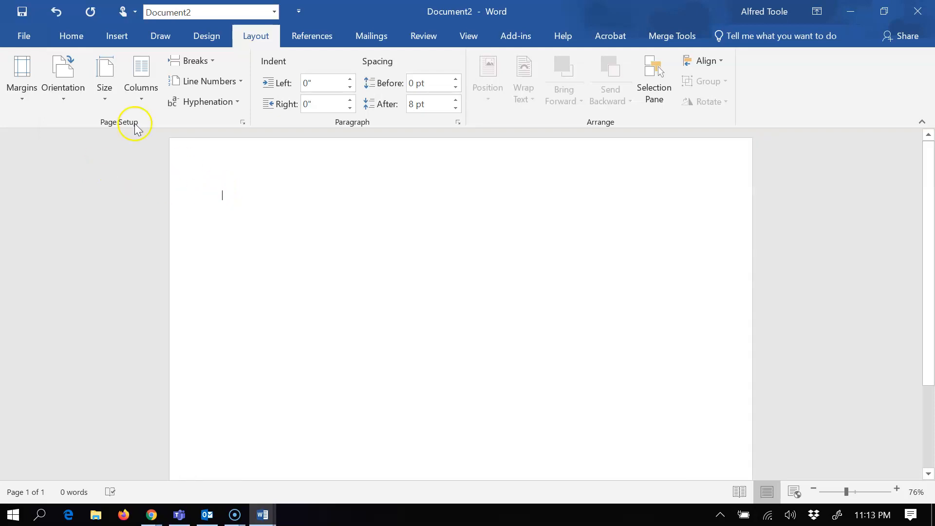
click(28, 84)
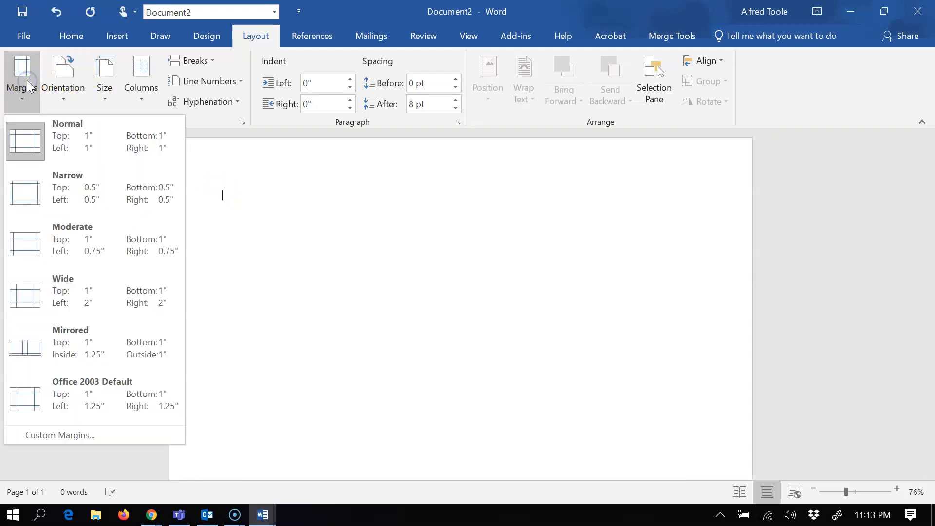
click(70, 183)
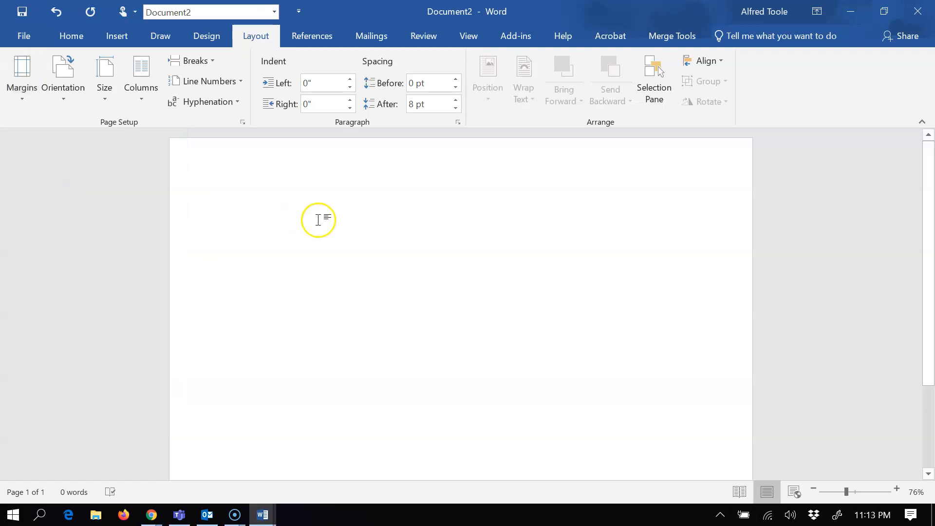
- Enter the lines TOC, August, September and October on the first page, each in its own paragraph
text(TOC)
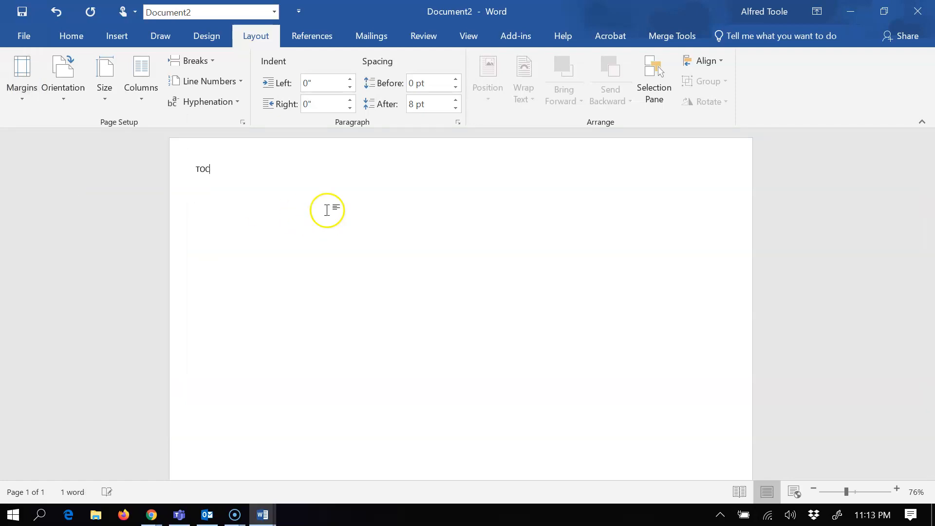
text(Aug)
text(ptember)
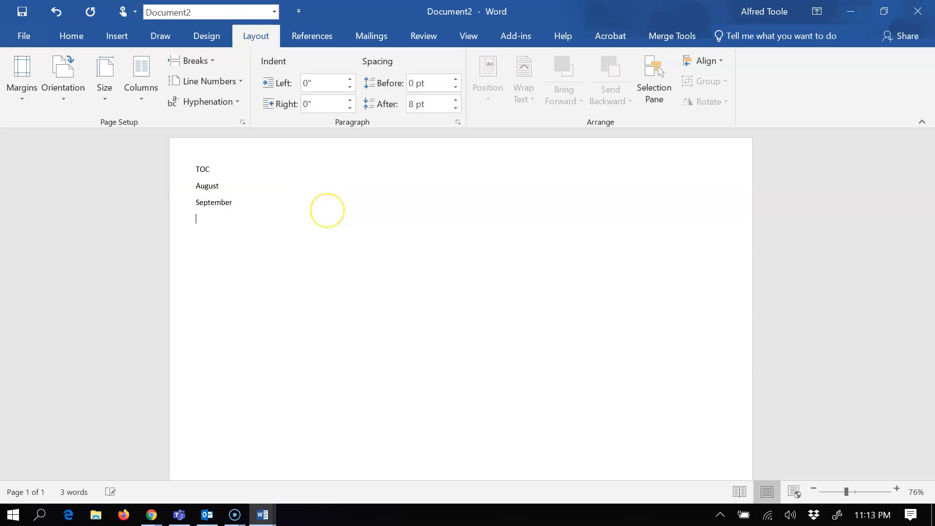
text(ober)
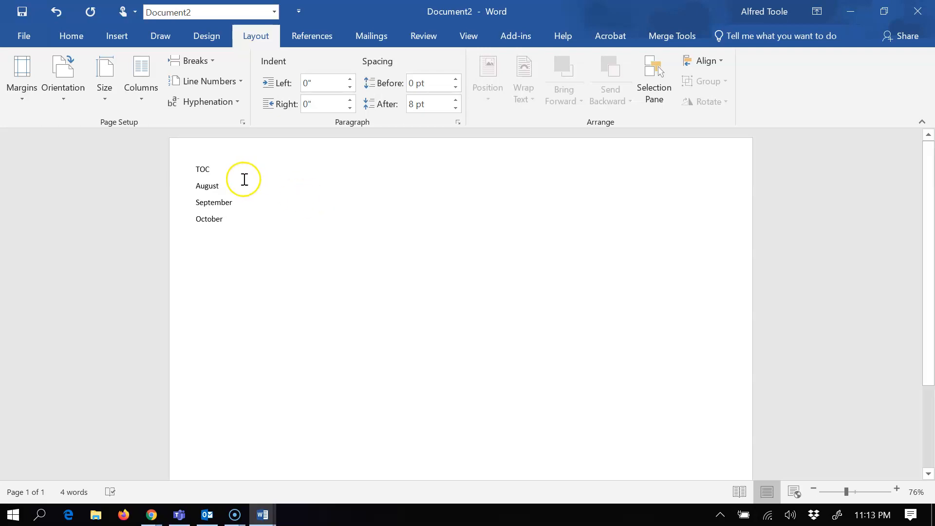
- Add a bookmark named TOC to the TOC line
double_click(211, 166)
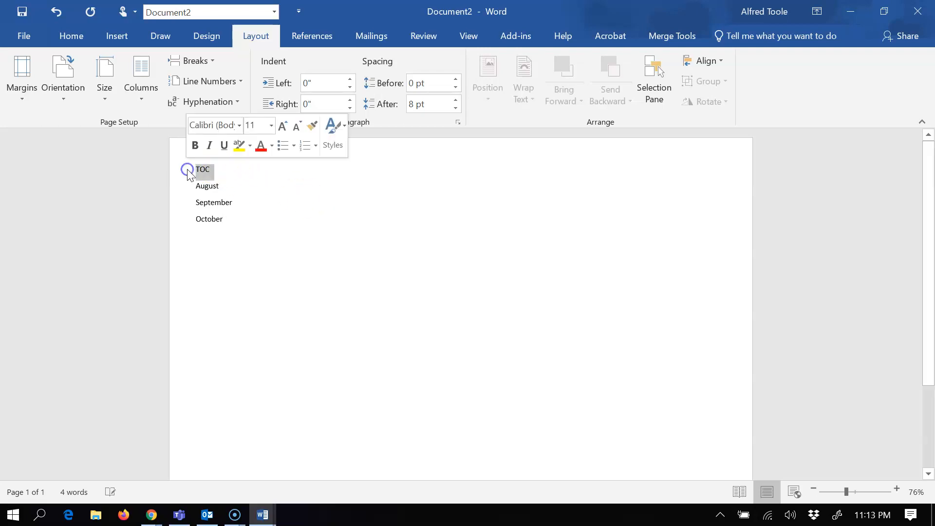
click(118, 35)
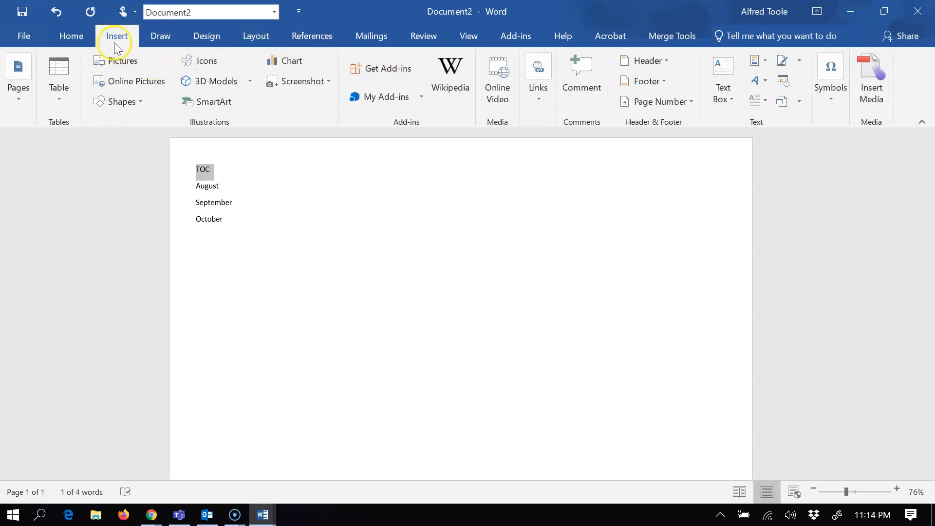
click(547, 104)
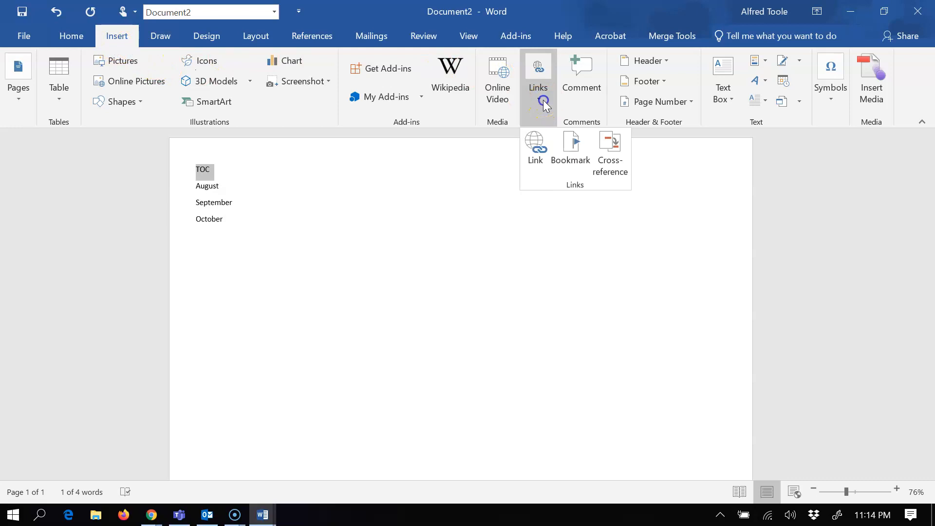
click(571, 146)
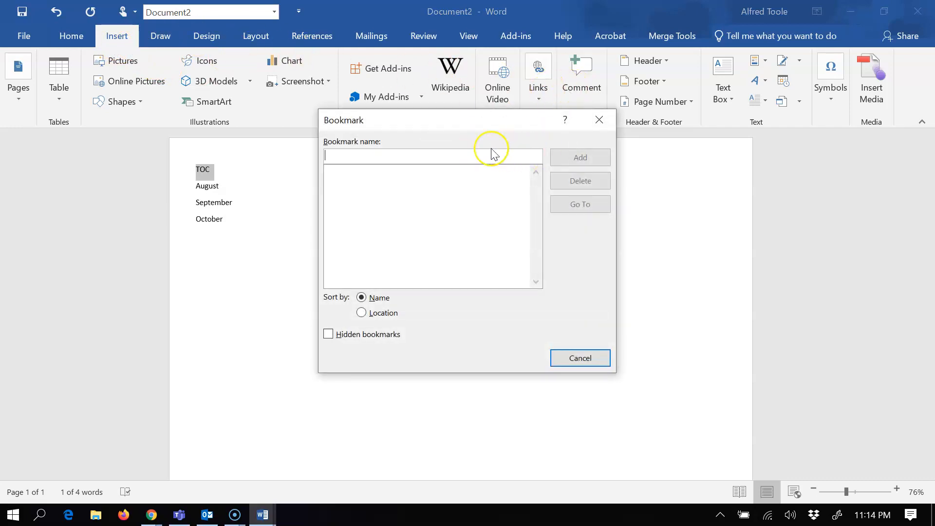
text(TOC)
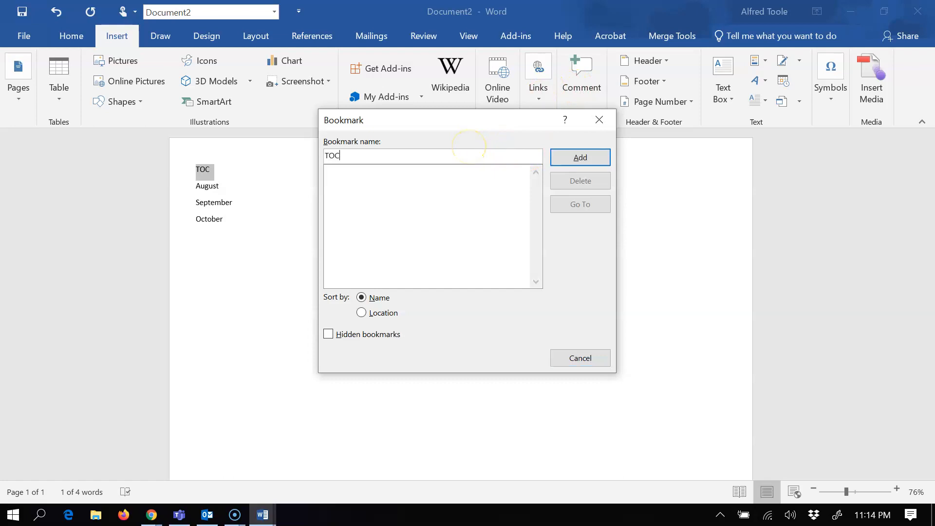
click(581, 159)
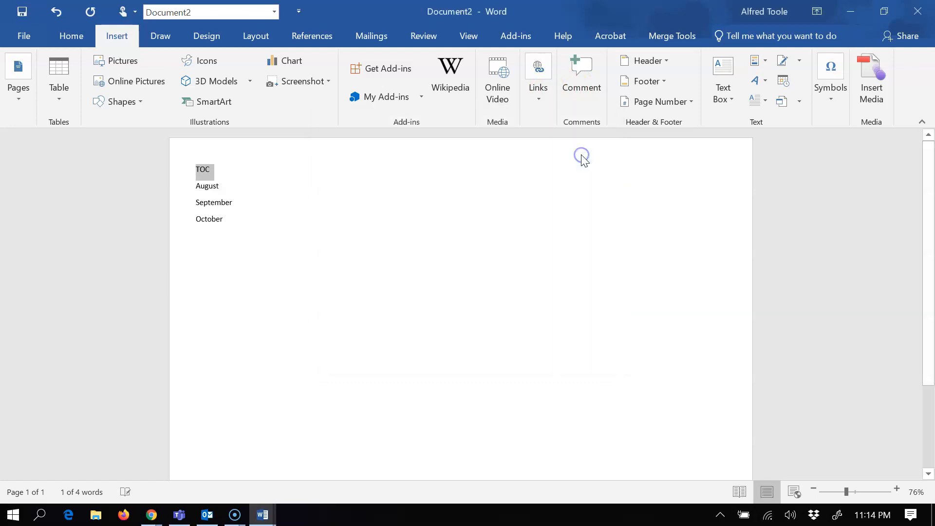
- Insert a page break after October and a table of 7 columns by 8 rows on the new page
click(478, 287)
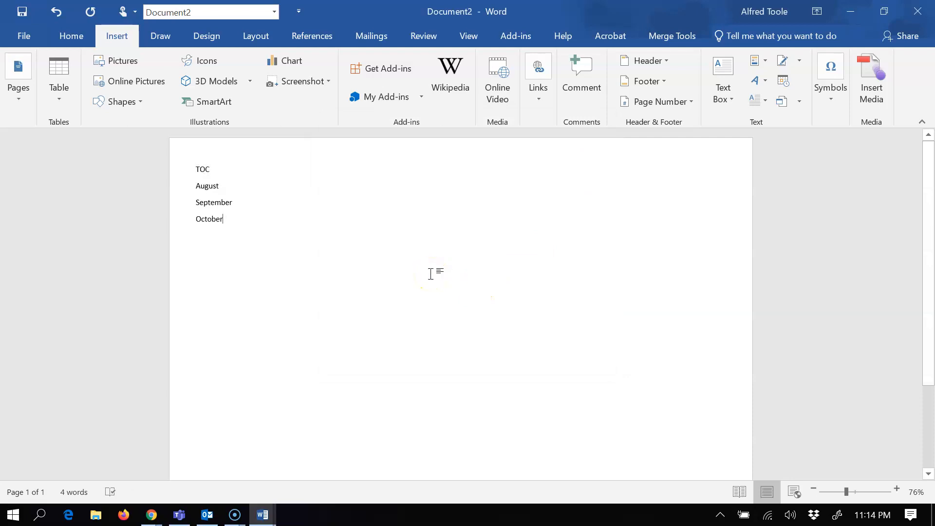
key(ctrl+Return)
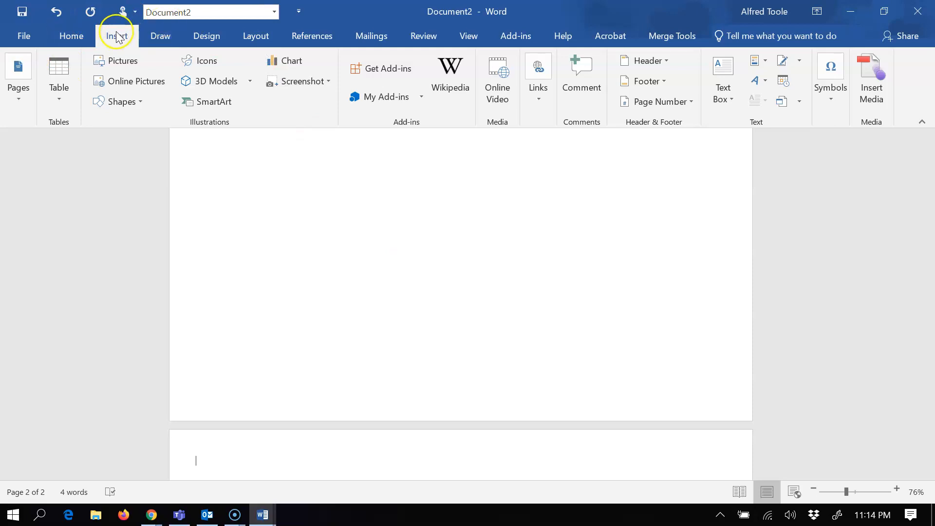
click(66, 93)
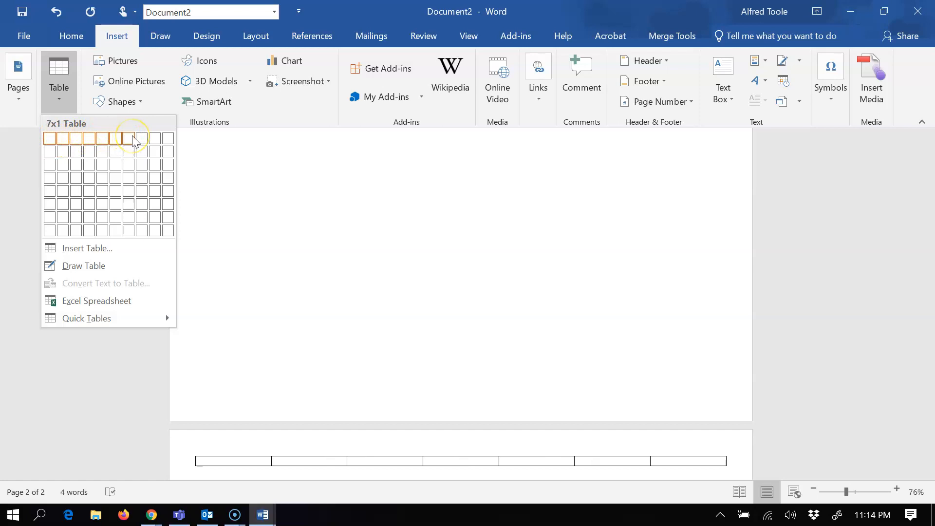
click(132, 231)
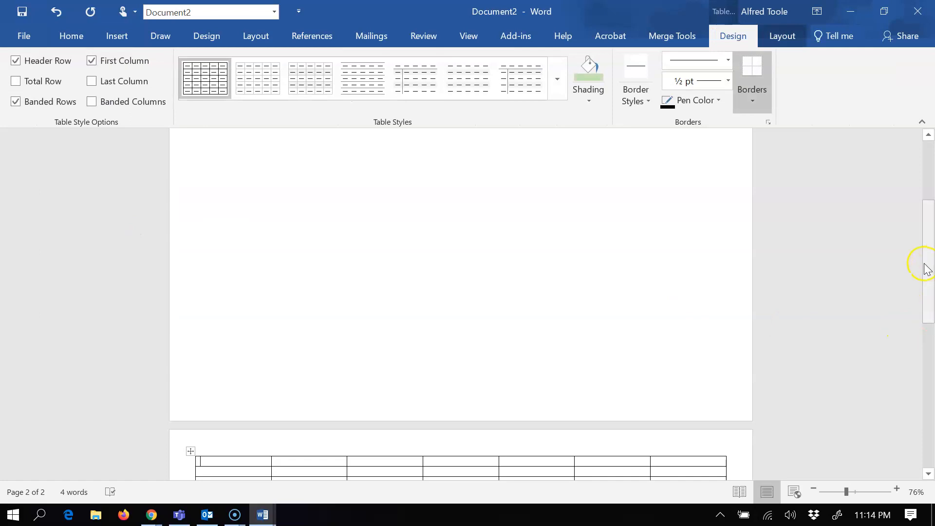
- Enlarge the table downward so its rows fill most of the second page
drag(932, 263, 931, 335)
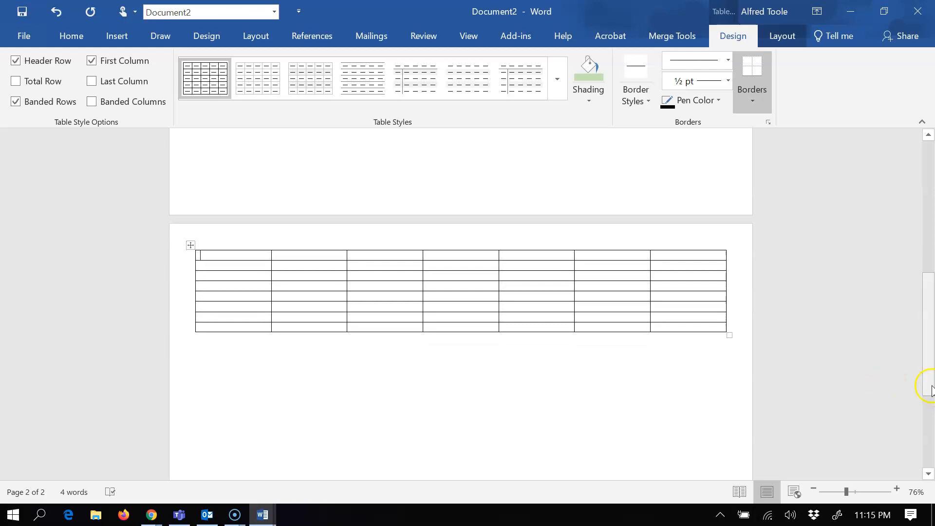
drag(932, 372, 929, 397)
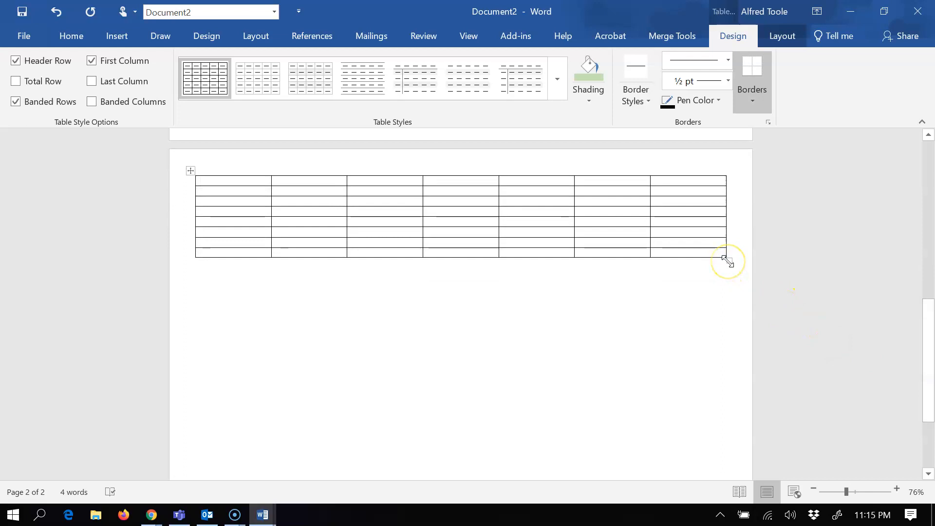
drag(728, 262, 722, 442)
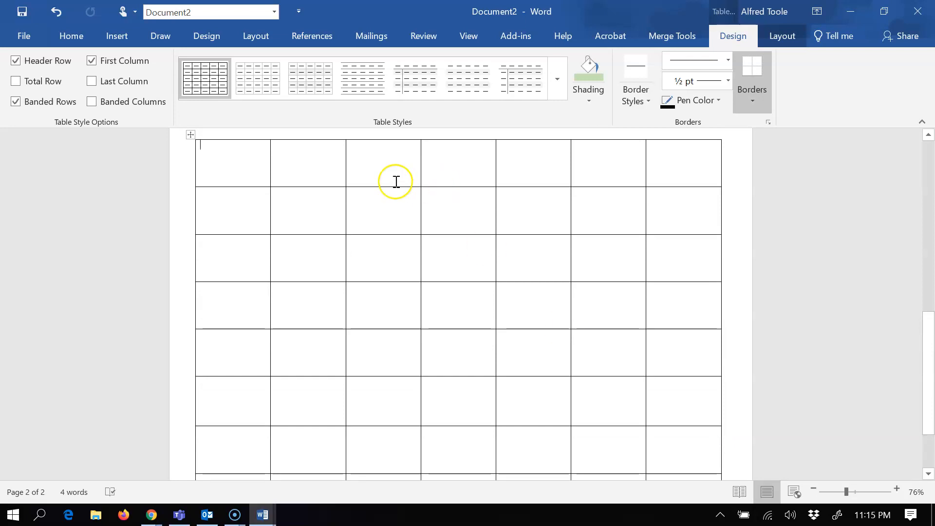
- Merge the three middle cells of the table's first row and enter August in the merged cell
drag(373, 172, 516, 177)
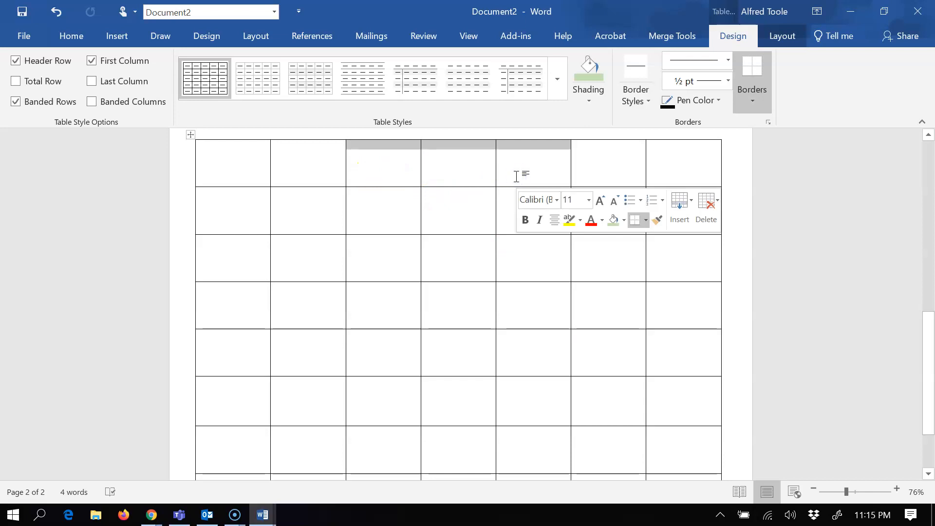
right_click(455, 151)
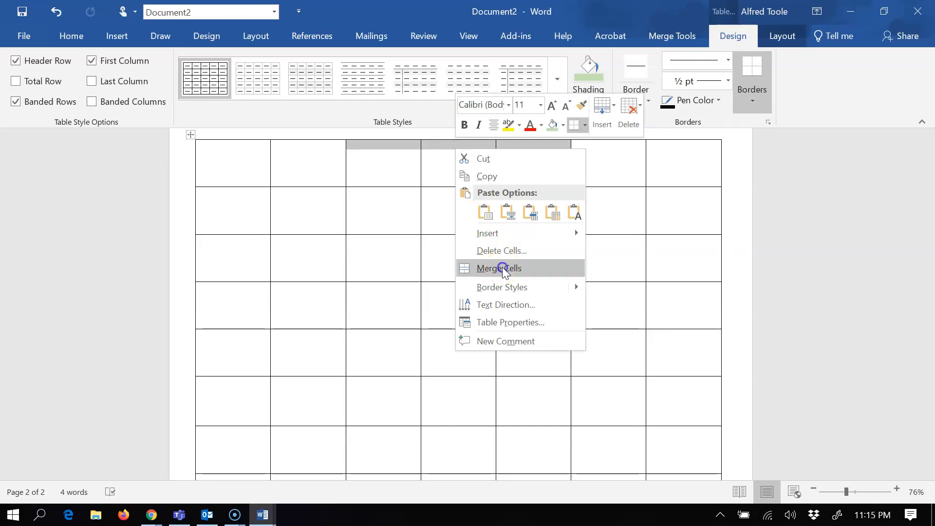
click(503, 268)
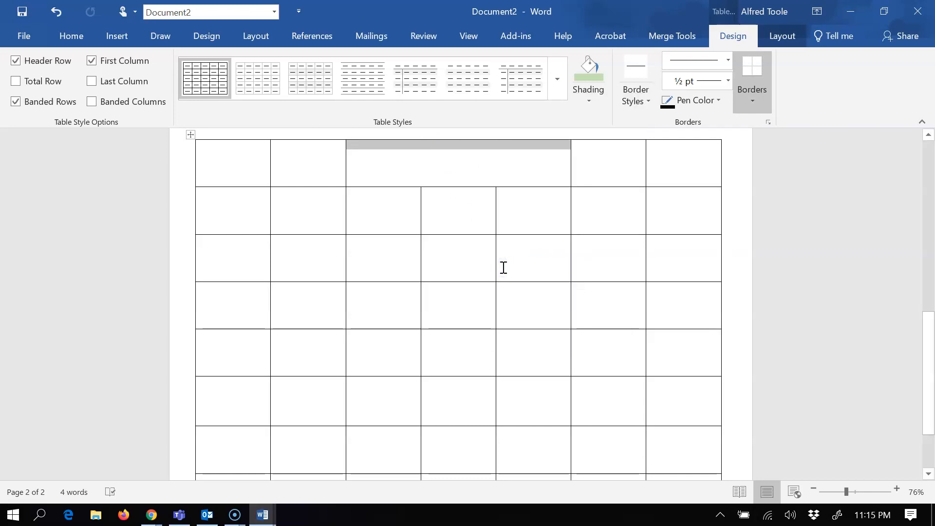
text(August)
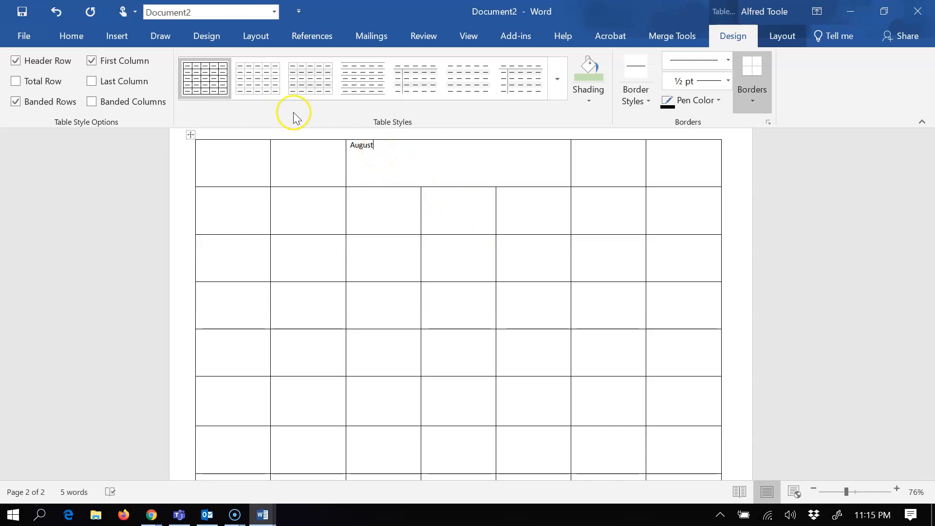
- Apply the Heading 1 style to August in the merged table cell
click(73, 36)
drag(386, 144, 357, 153)
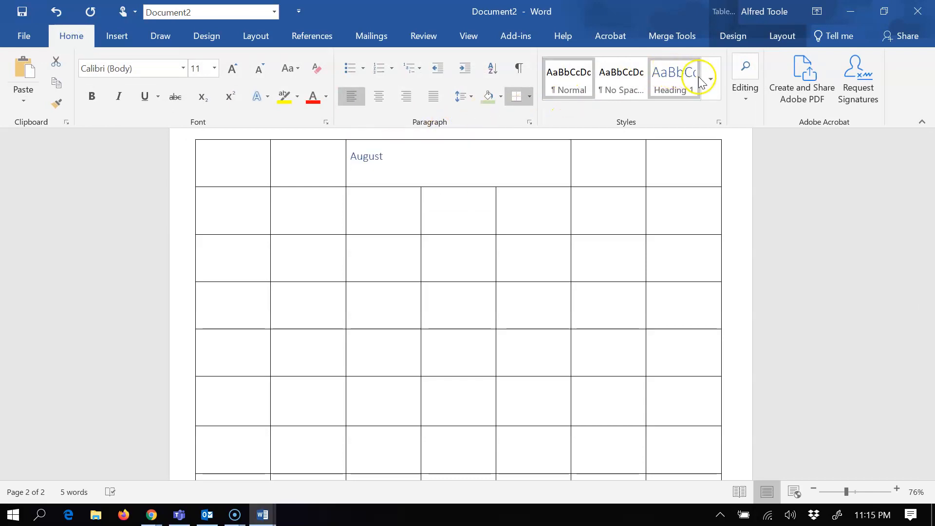
click(686, 89)
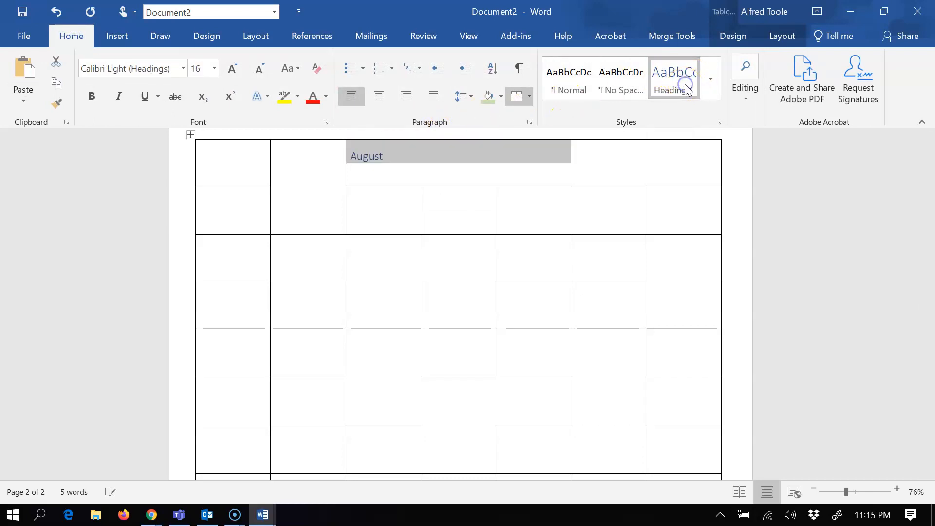
click(713, 79)
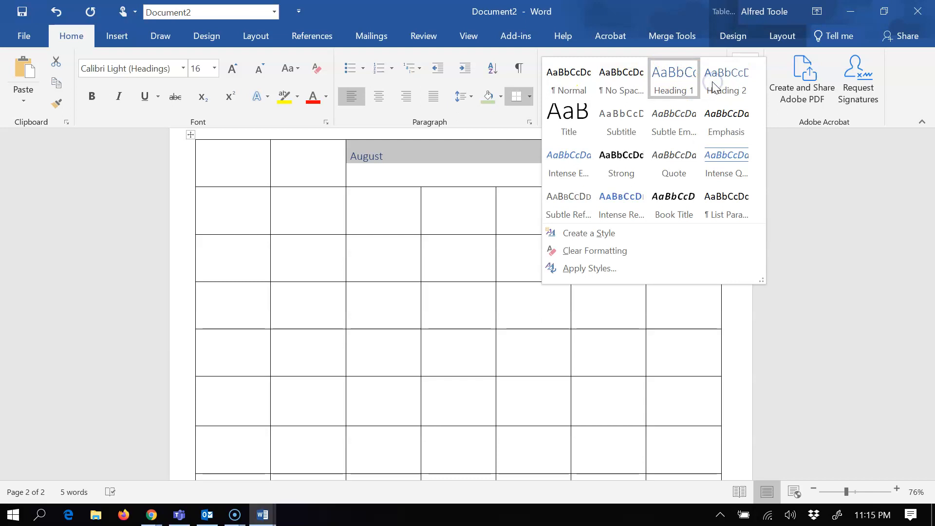
click(675, 83)
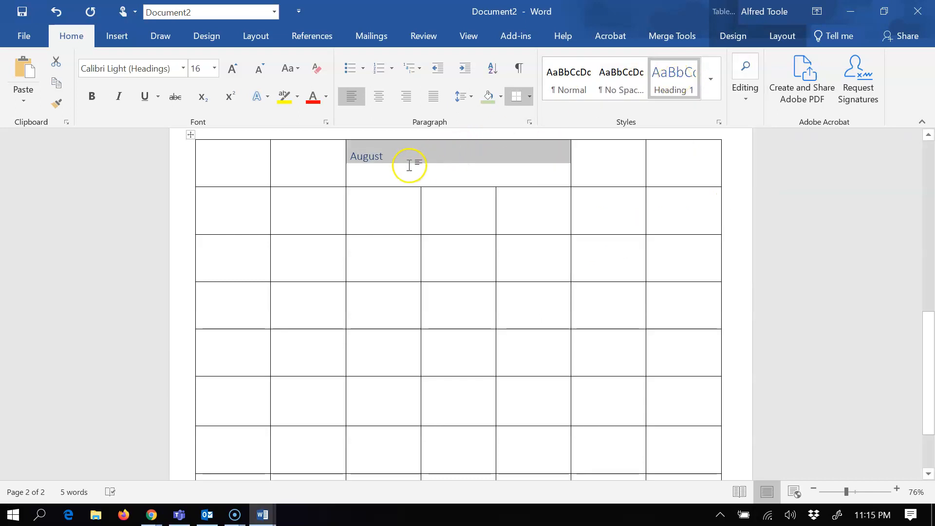
- Center the August heading in its cell and increase its font size to 28
click(380, 104)
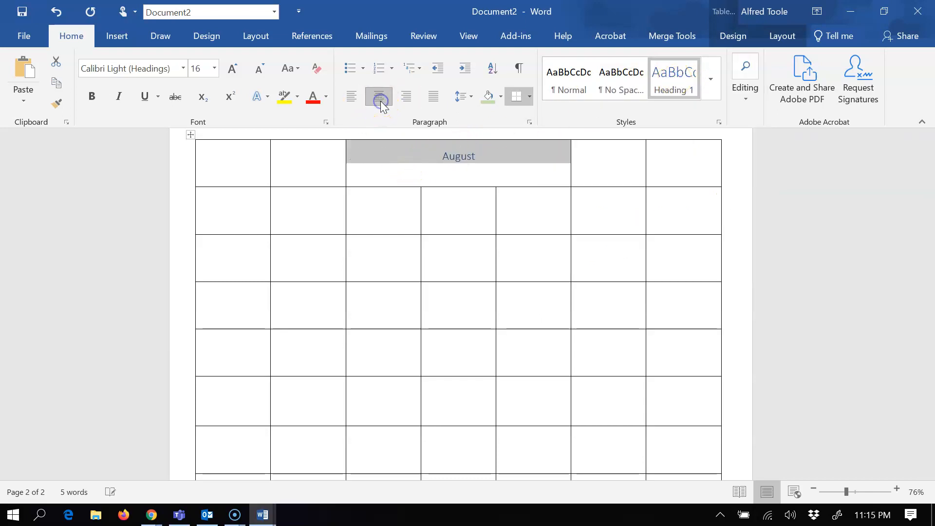
click(237, 68)
click(237, 67)
click(237, 67)
click(237, 67)
click(237, 67)
click(237, 68)
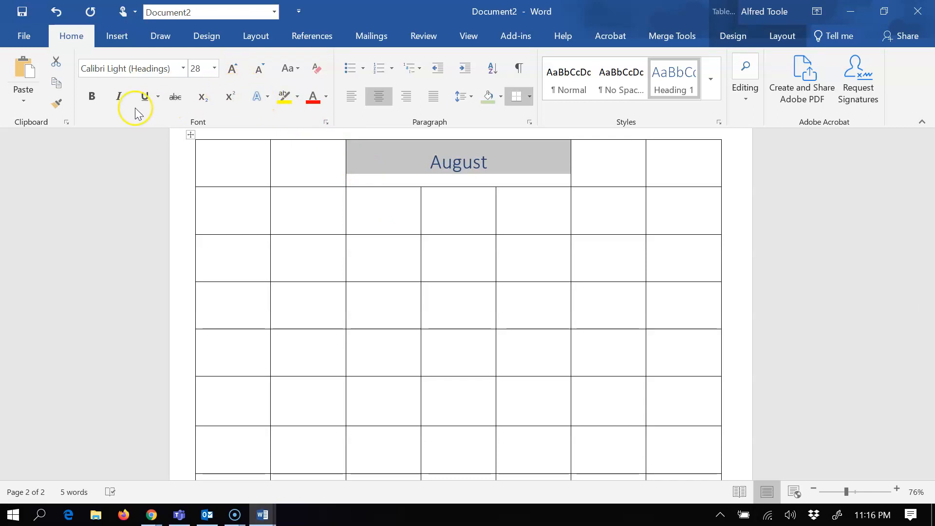
- Make the August heading bold, and merge all cells of the table's first row into one
click(95, 96)
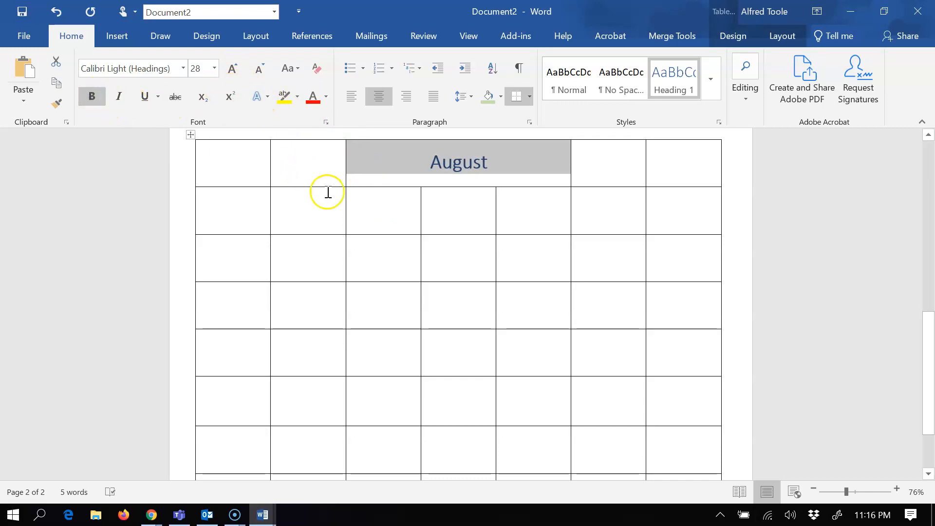
click(370, 225)
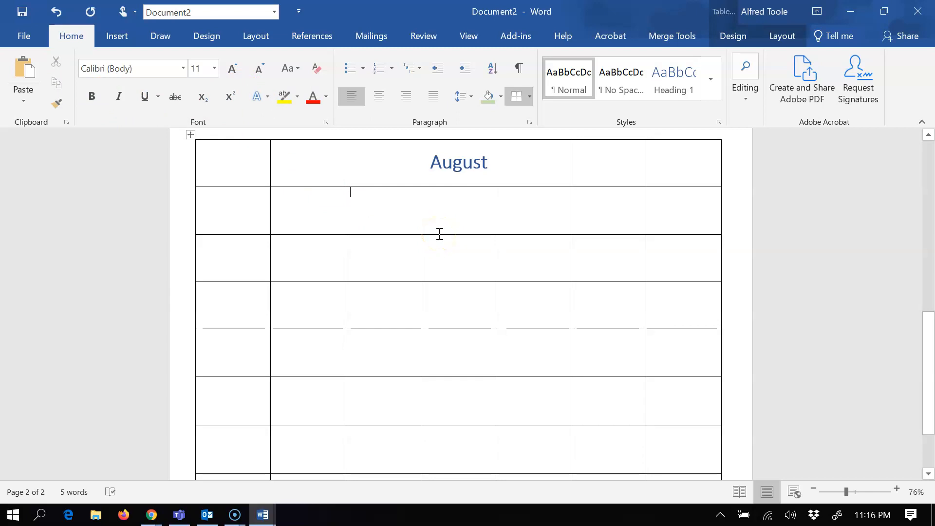
drag(250, 165, 675, 175)
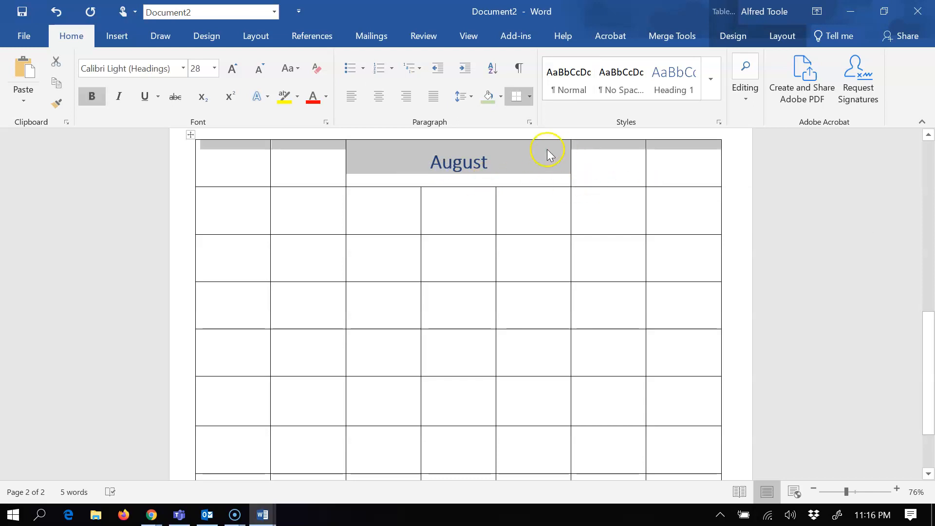
right_click(527, 144)
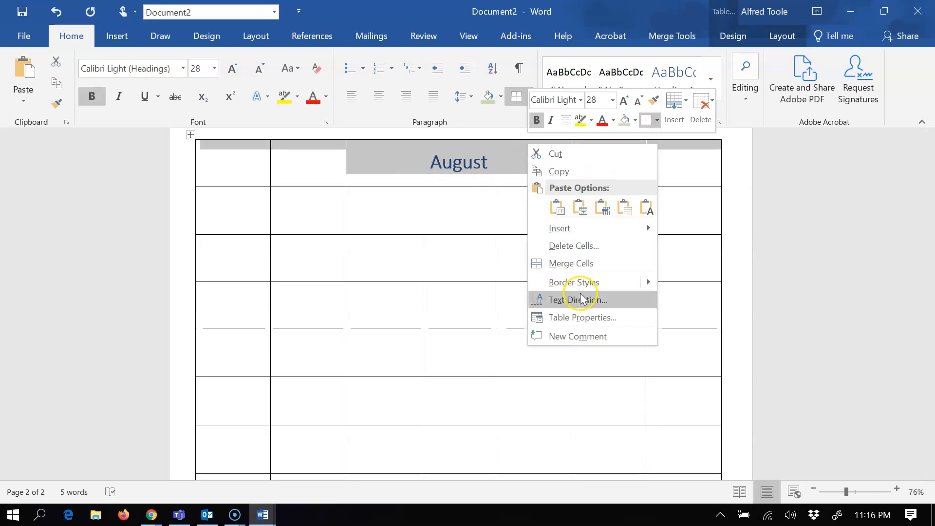
click(583, 269)
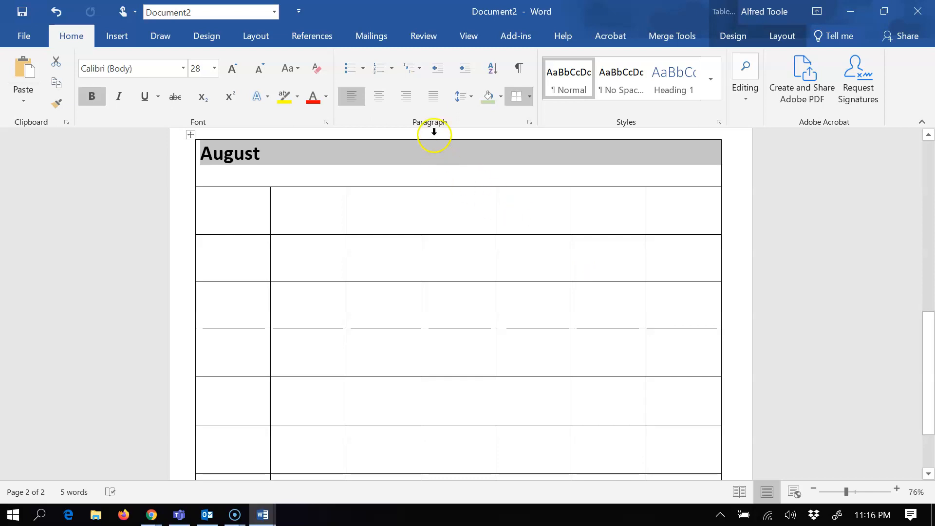
- Apply the Heading 1 style to August in the merged first row and center it
click(384, 100)
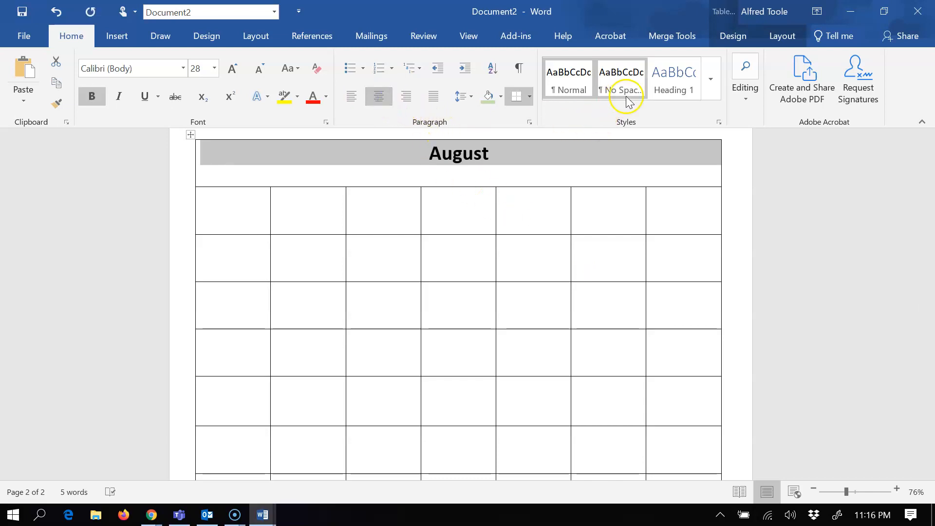
click(673, 91)
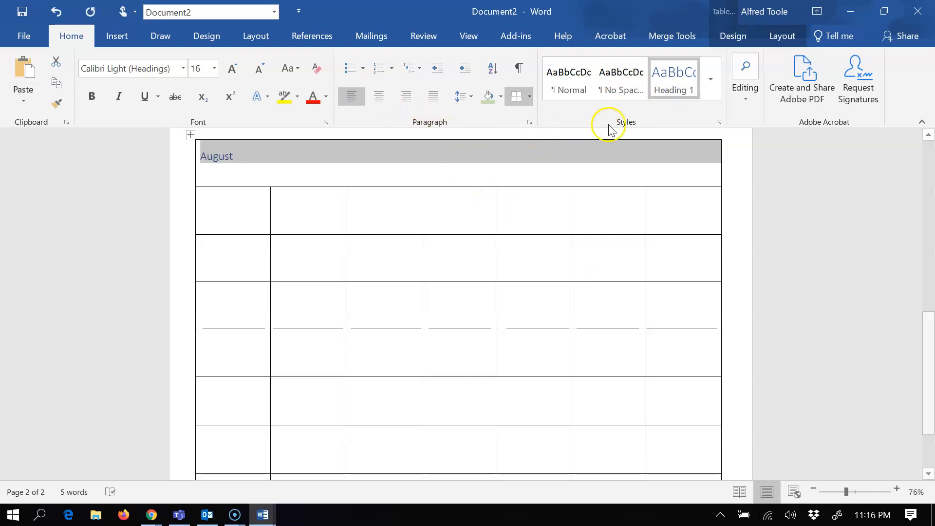
click(382, 98)
- Increase the font size of the August heading to 28 and make it bold
click(230, 67)
click(230, 67)
click(230, 66)
click(230, 66)
click(230, 66)
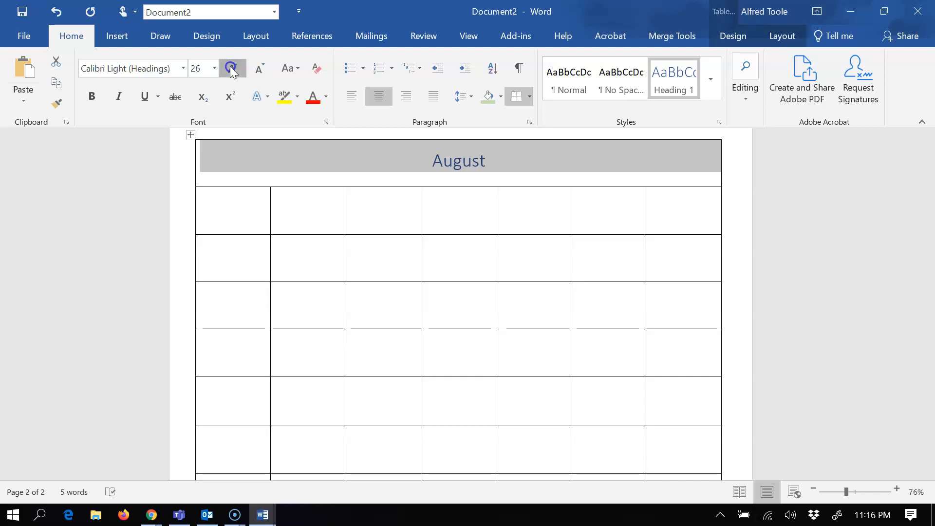
click(230, 67)
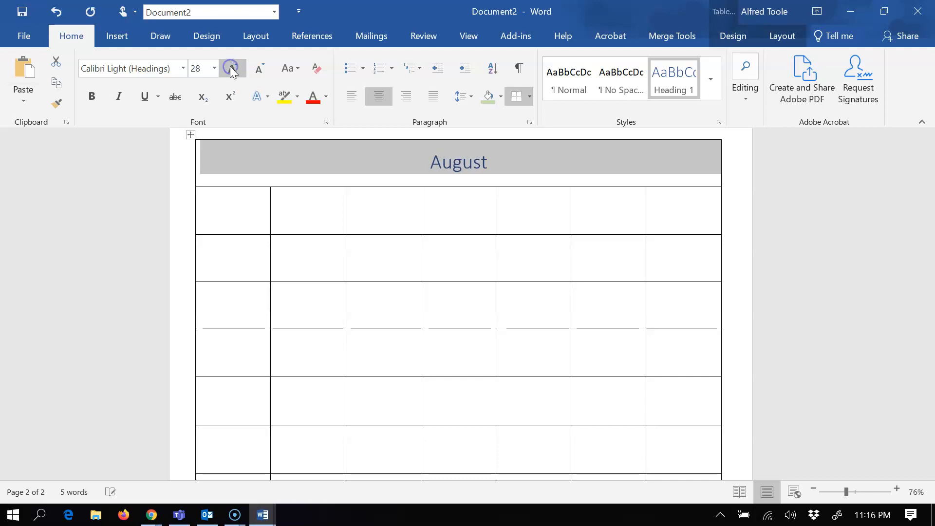
click(92, 96)
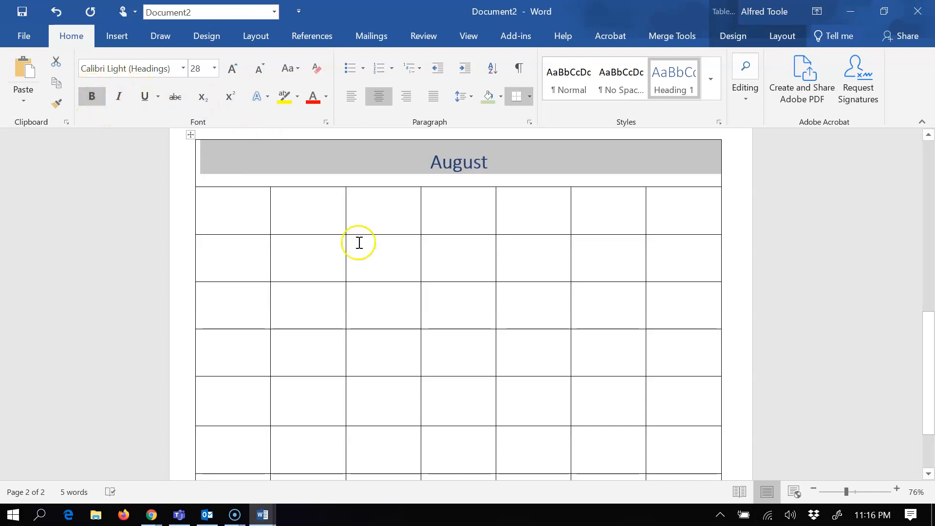
click(525, 278)
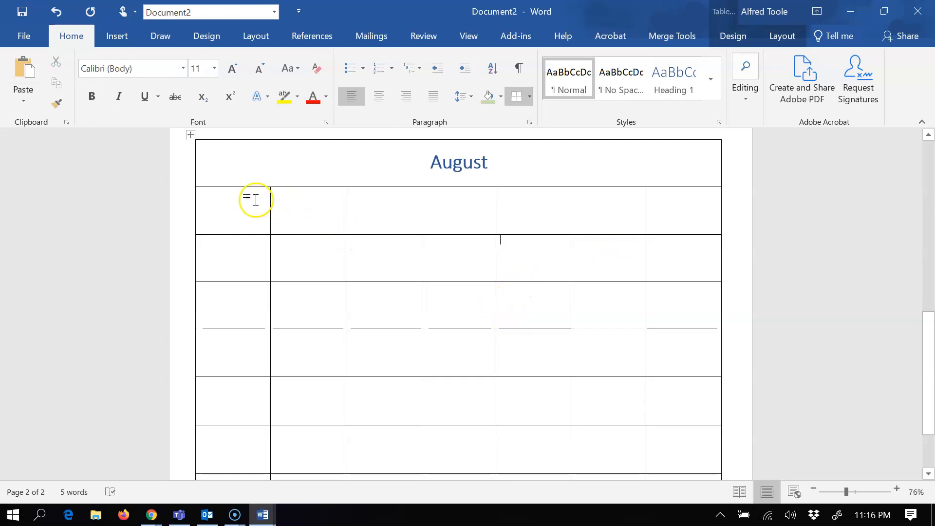
- Enter Sunday and Monday in the first two cells of the row below August
click(240, 206)
text(Sunday)
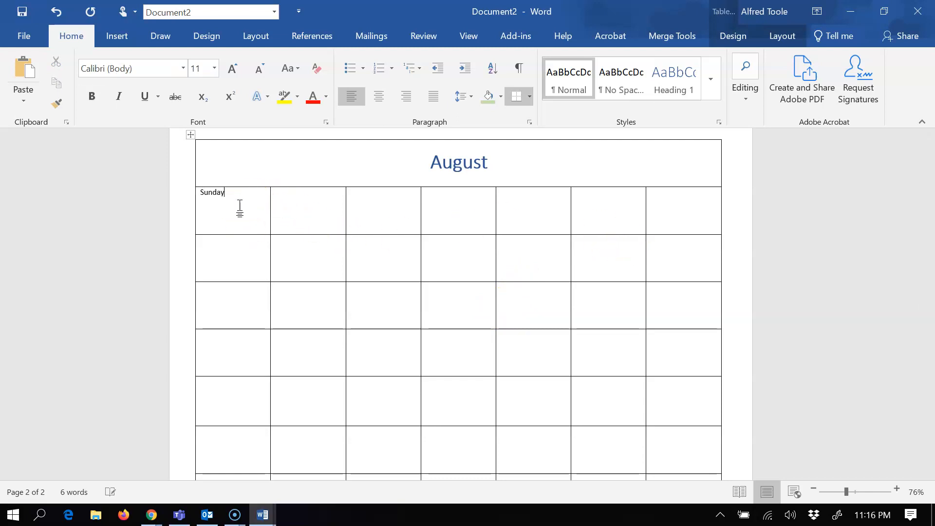
click(288, 213)
text(Mo)
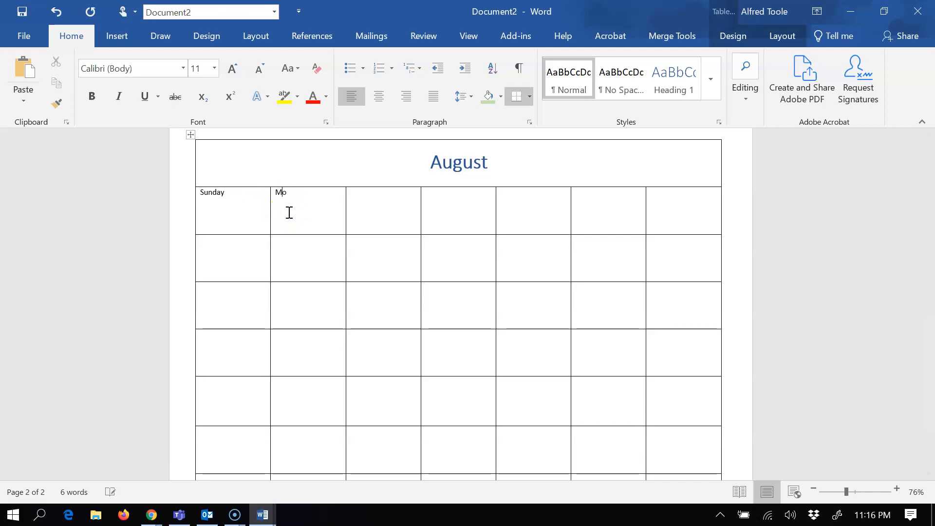
text(nday)
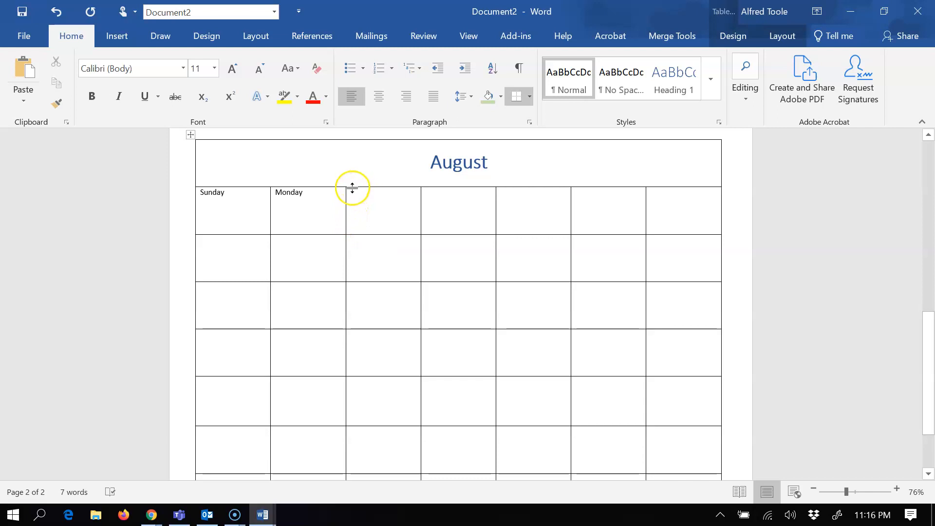
- Shrink the weekday and August rows to fit their text, and enter Saturday in the last weekday cell
drag(323, 235, 322, 199)
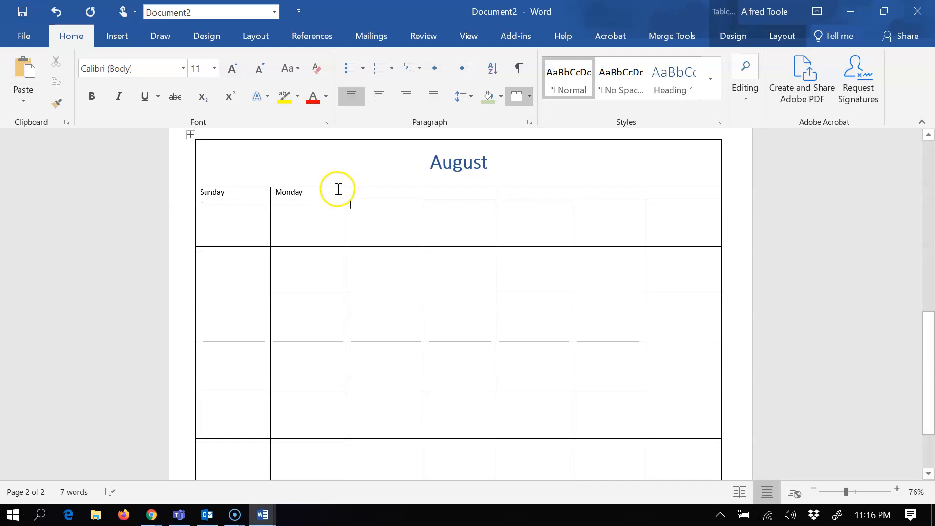
drag(337, 187, 338, 174)
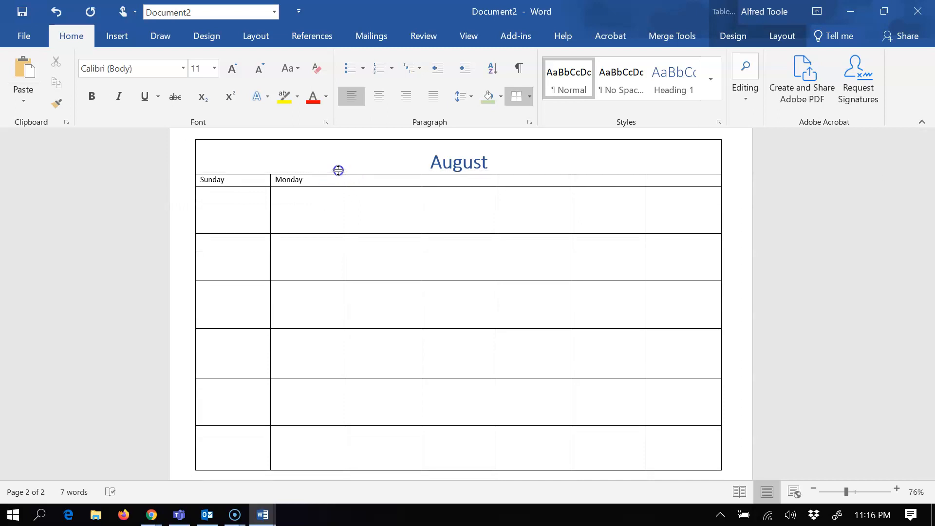
click(670, 181)
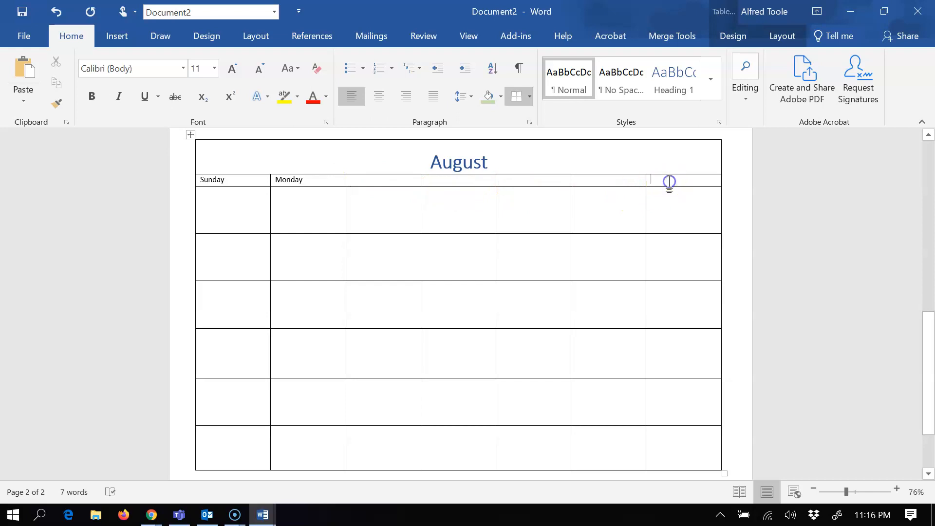
text(Saturday)
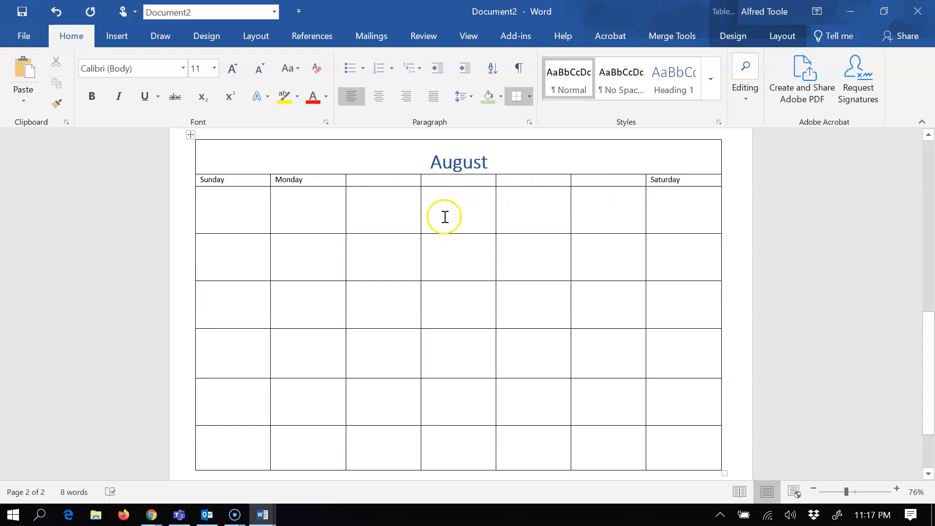
- Shade the whole weekday row with the lightest green theme color
click(224, 181)
shift+click(709, 182)
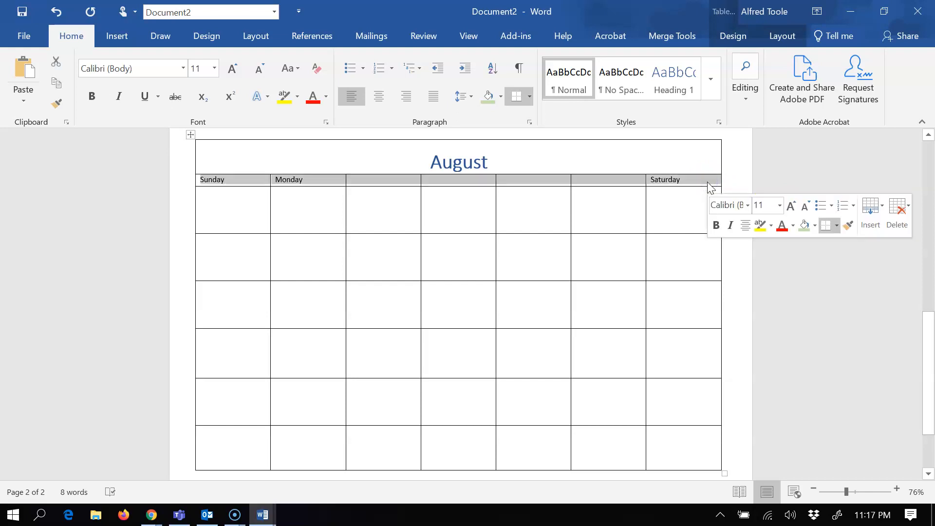
click(500, 98)
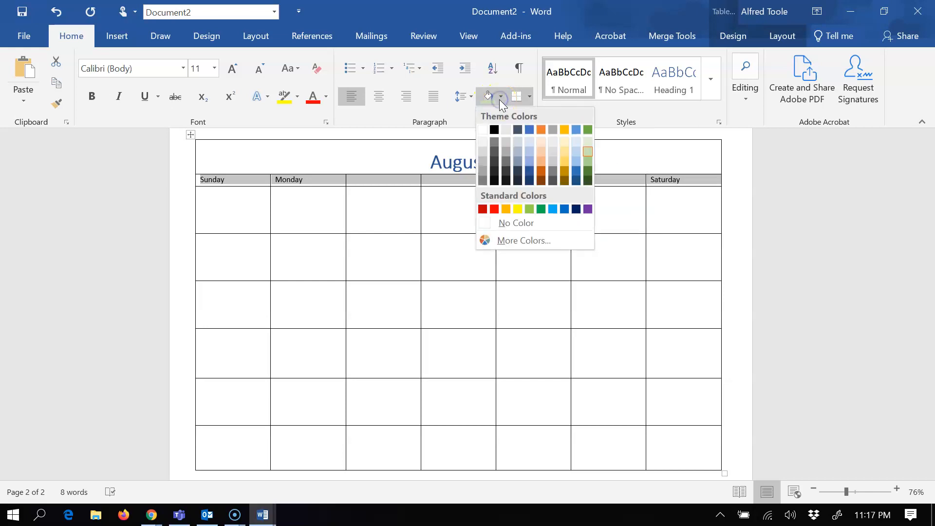
click(588, 142)
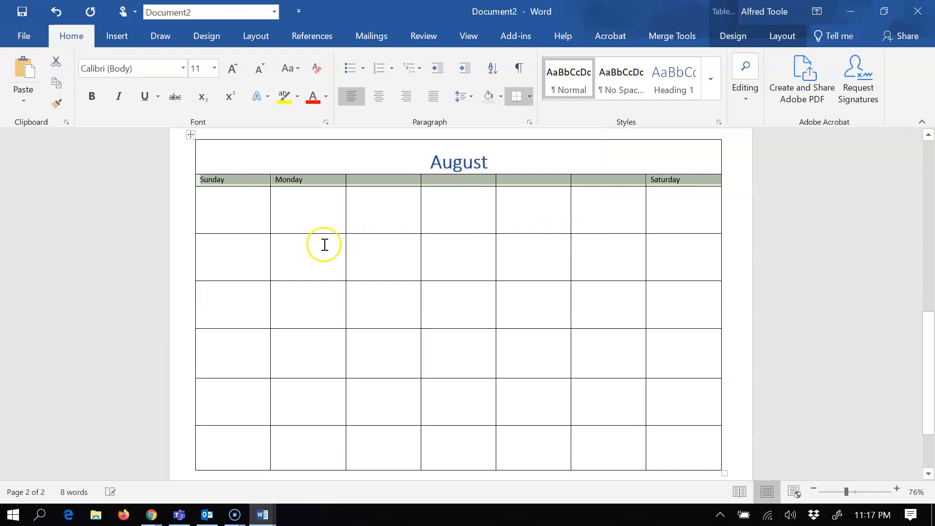
- Shade the second week row with the lightest gray theme color
click(258, 260)
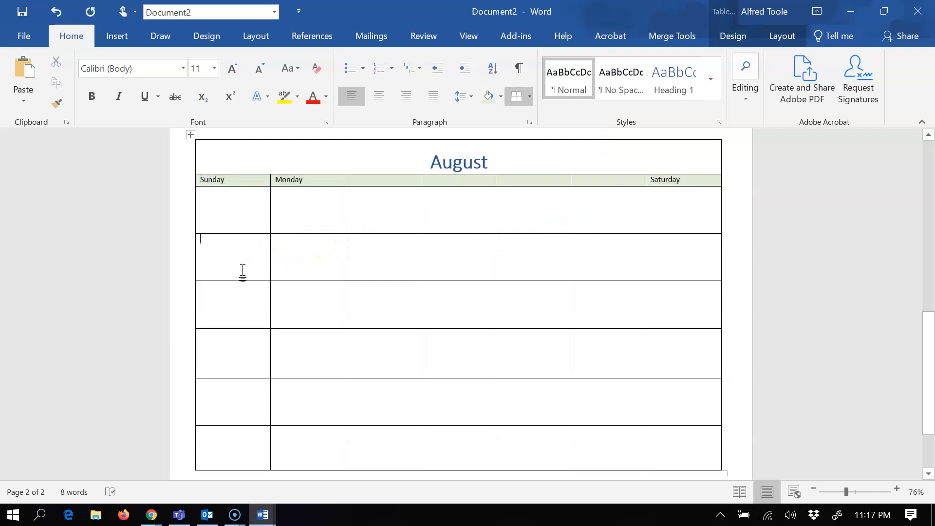
shift+click(679, 265)
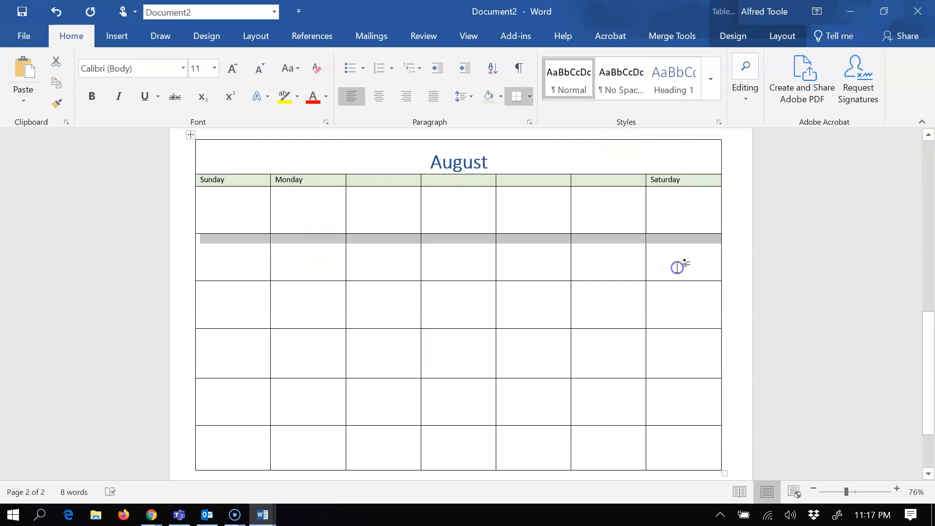
click(500, 96)
click(482, 142)
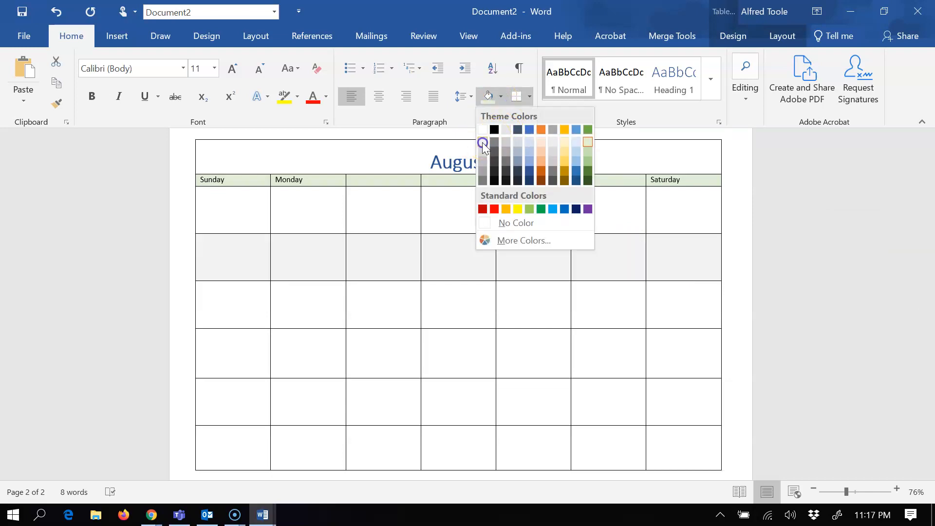
- Apply the same light gray shading to the fourth and sixth week rows
click(240, 347)
drag(240, 347, 680, 351)
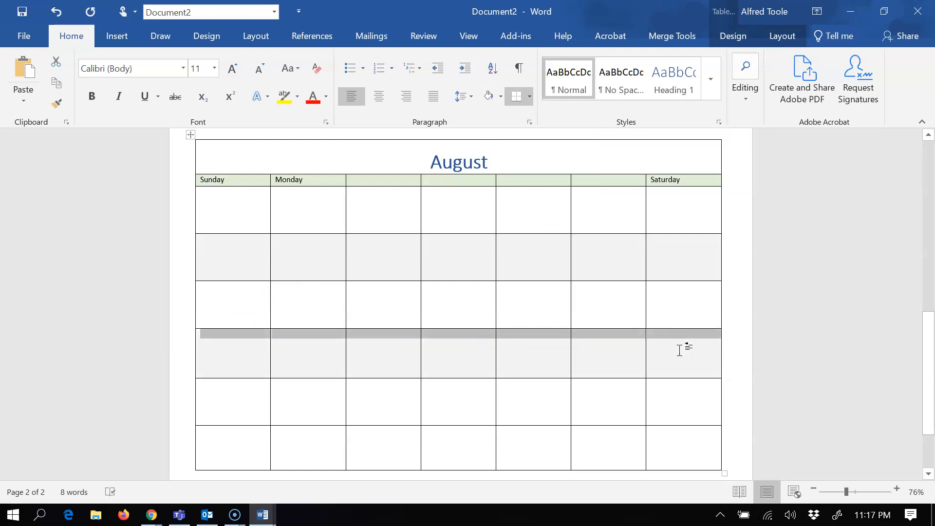
click(233, 449)
drag(233, 449, 682, 453)
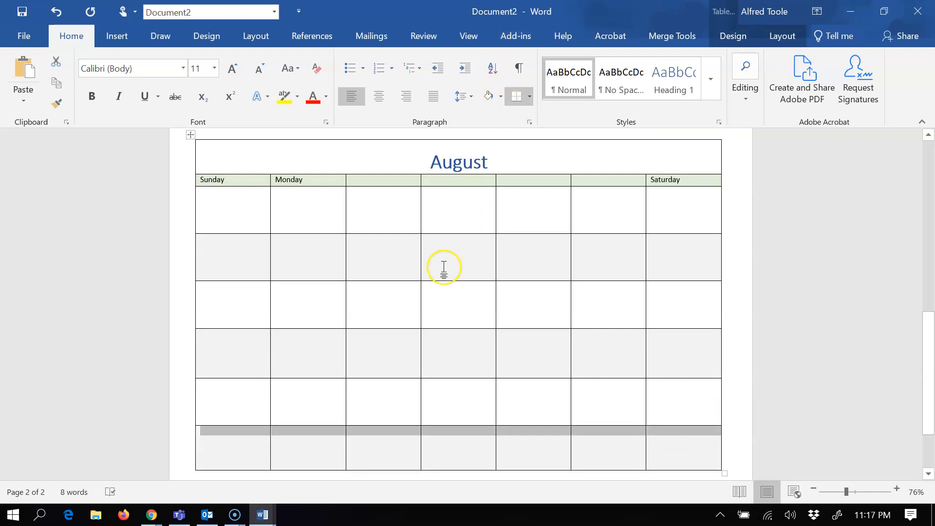
- Enter the dates 1, 8, 15, 22 and 29 down the first five week rows of the Saturday column
click(691, 208)
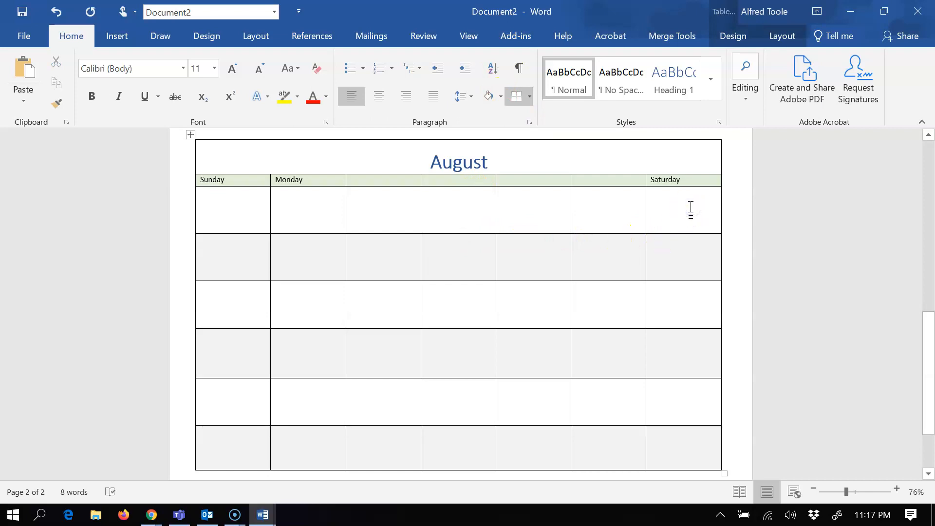
text(1)
click(687, 254)
text(8)
click(668, 308)
text(15)
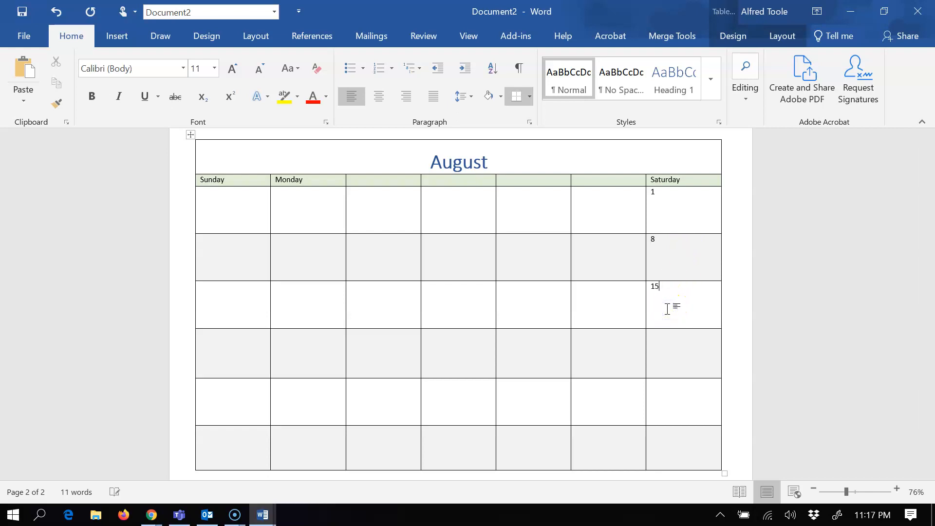
click(665, 345)
text(22)
click(662, 387)
text(2)
- Enter TOC in the last cell of the Saturday column and center it
click(665, 439)
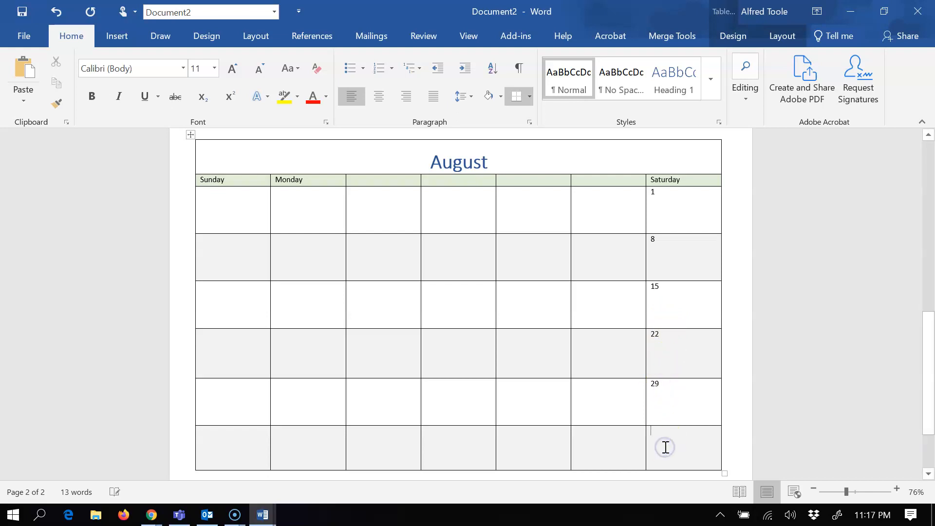
text(TOC)
mouse_move(669, 435)
mouse_down()
mouse_move(644, 435)
mouse_move(651, 434)
mouse_up()
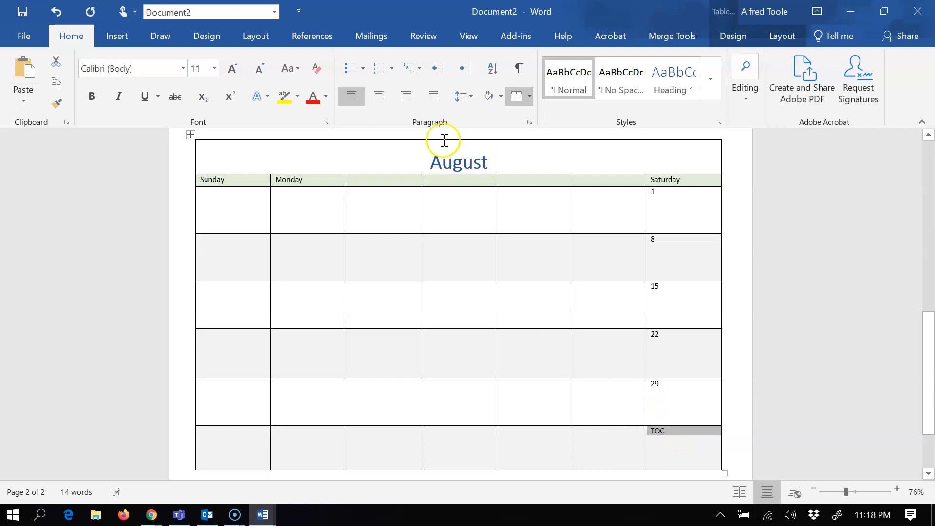
click(379, 97)
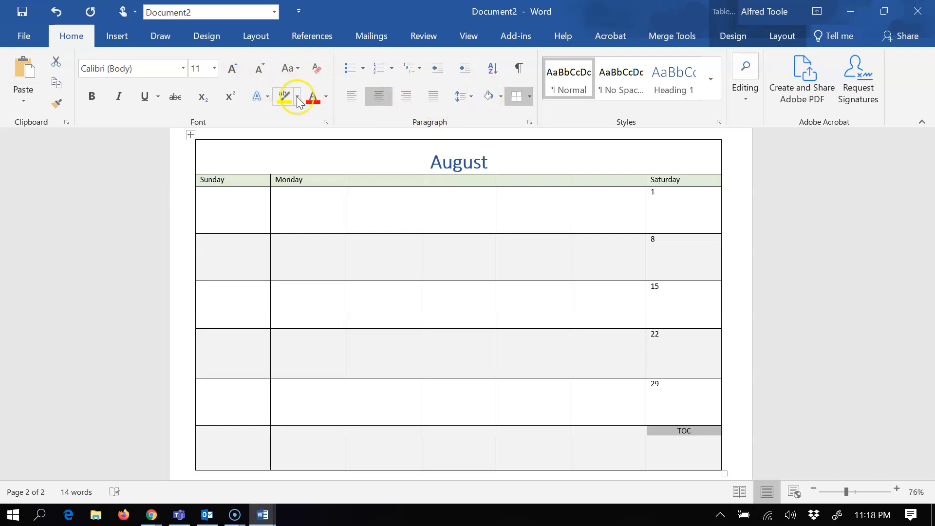
- Set the TOC text color to white and shade its cell black
click(326, 100)
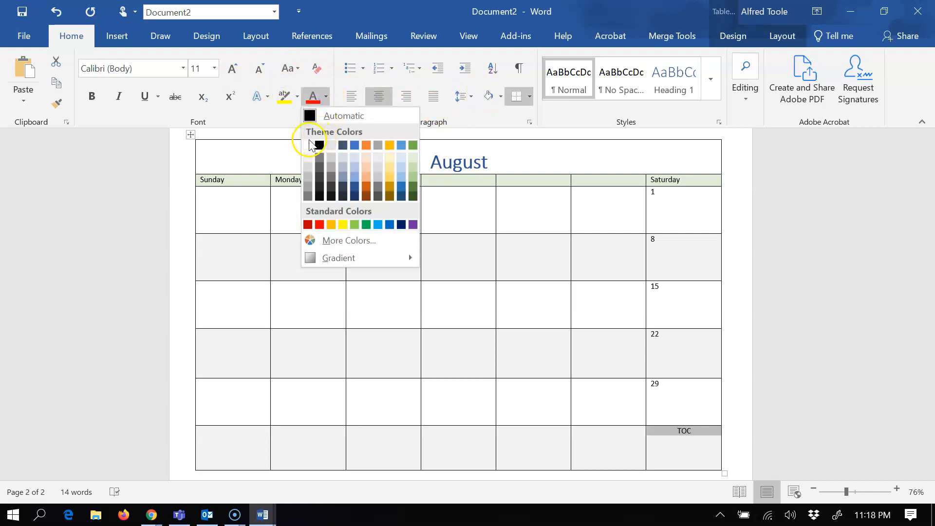
click(307, 145)
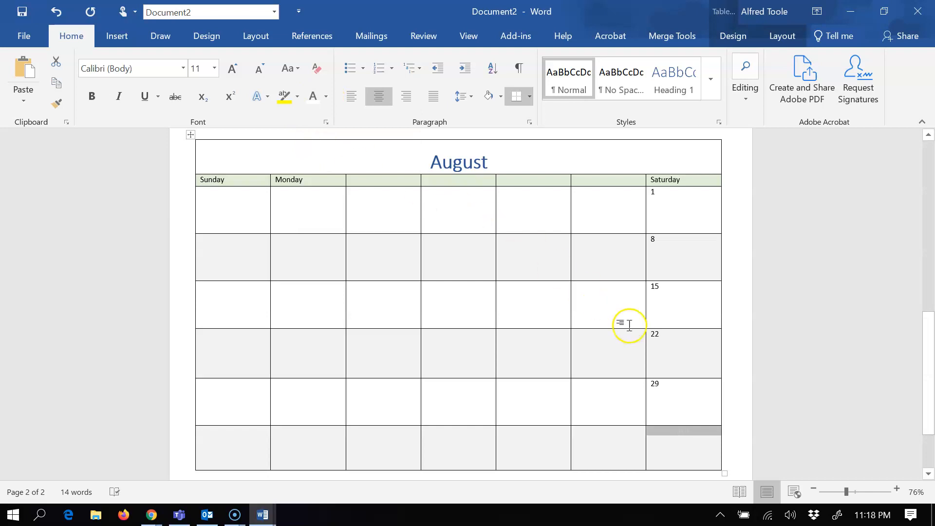
click(498, 102)
click(497, 130)
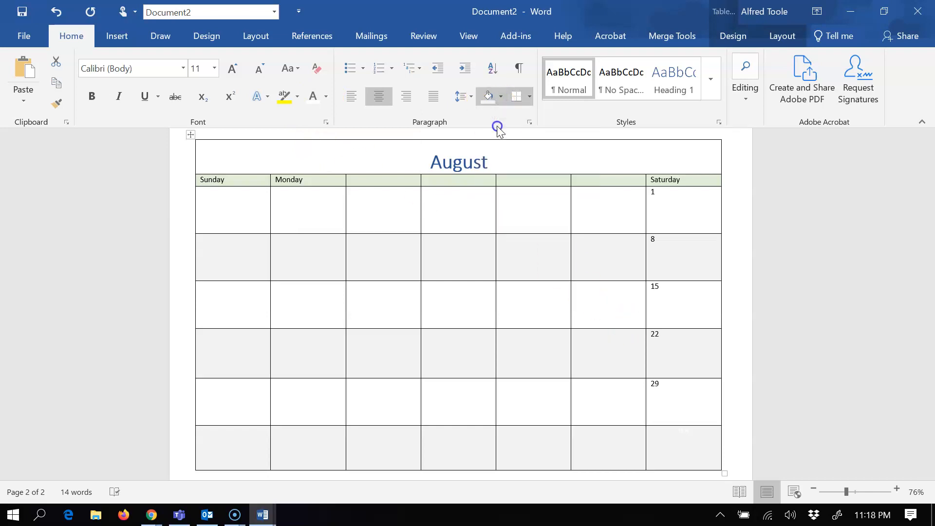
click(694, 434)
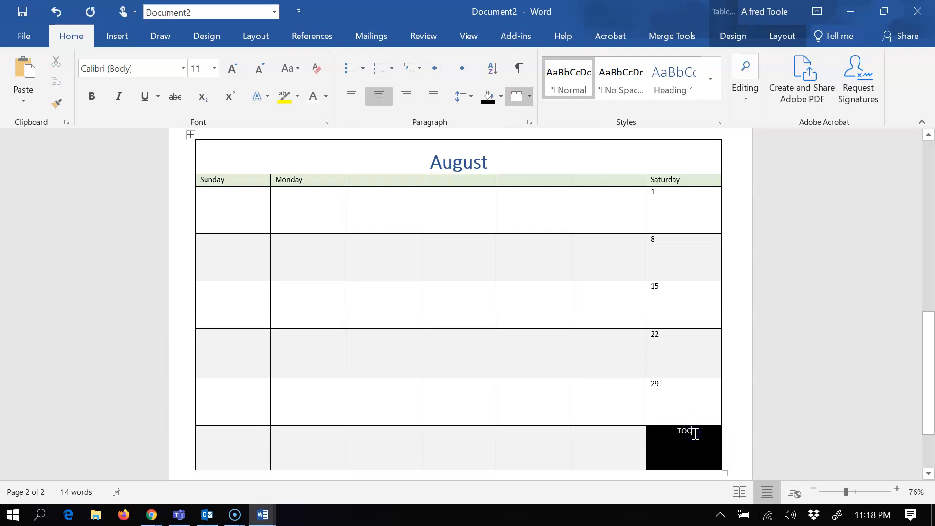
- Enlarge the TOC text in the black cell to 28 pt
double_click(672, 431)
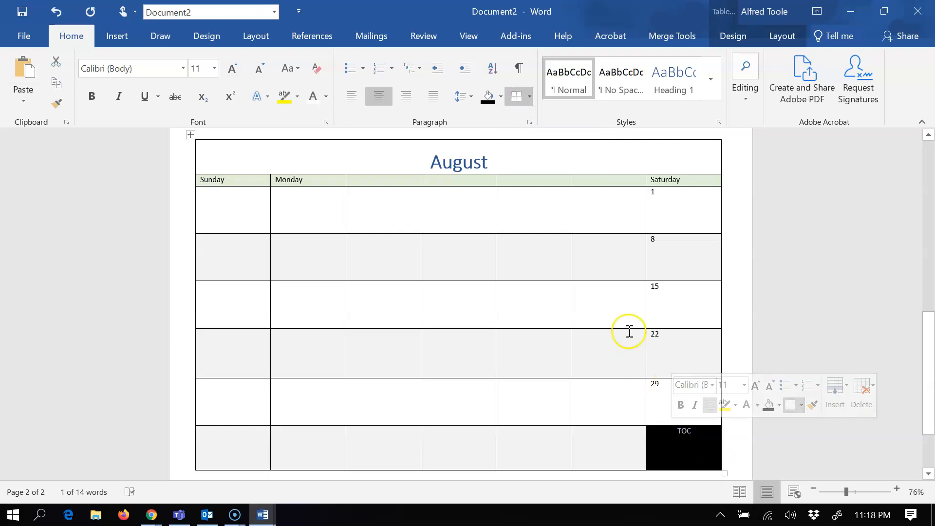
click(236, 71)
click(236, 70)
click(236, 70)
click(236, 70)
click(236, 70)
click(236, 70)
click(236, 70)
click(236, 70)
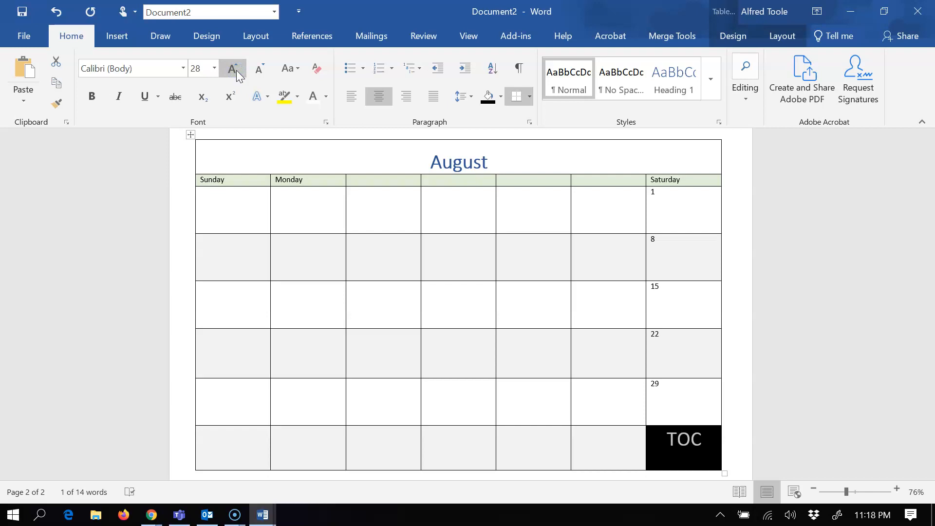
- Hyperlink the TOC text in the black cell to the document's TOC bookmark and follow the link
click(710, 438)
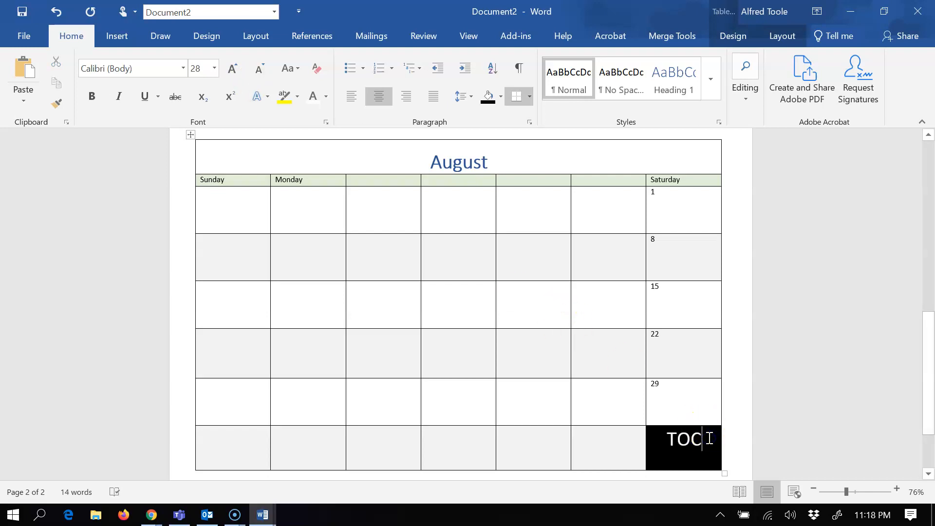
drag(702, 438, 666, 437)
click(680, 440)
drag(668, 441, 702, 442)
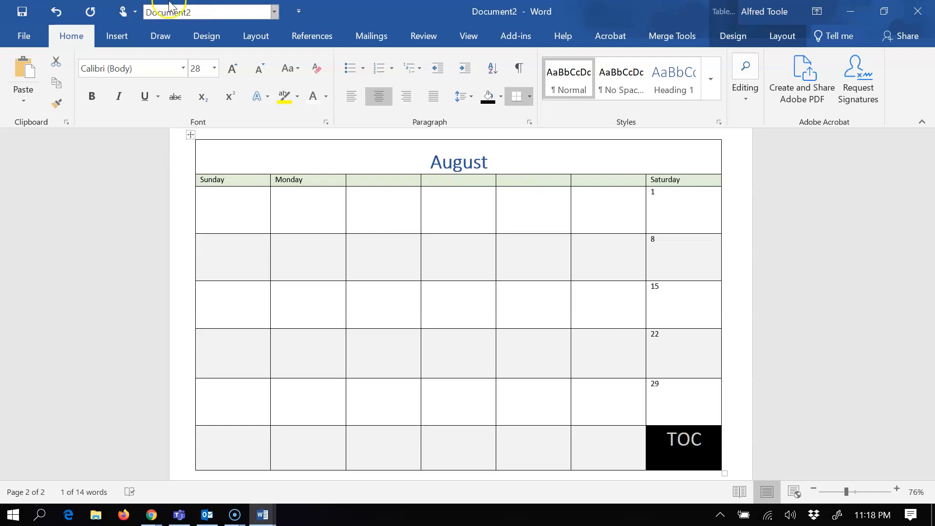
click(122, 38)
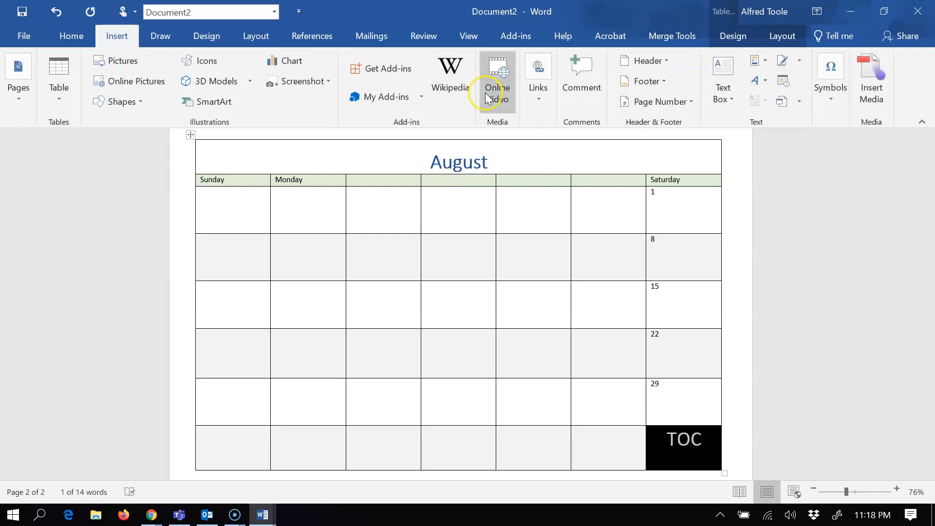
click(539, 88)
click(573, 157)
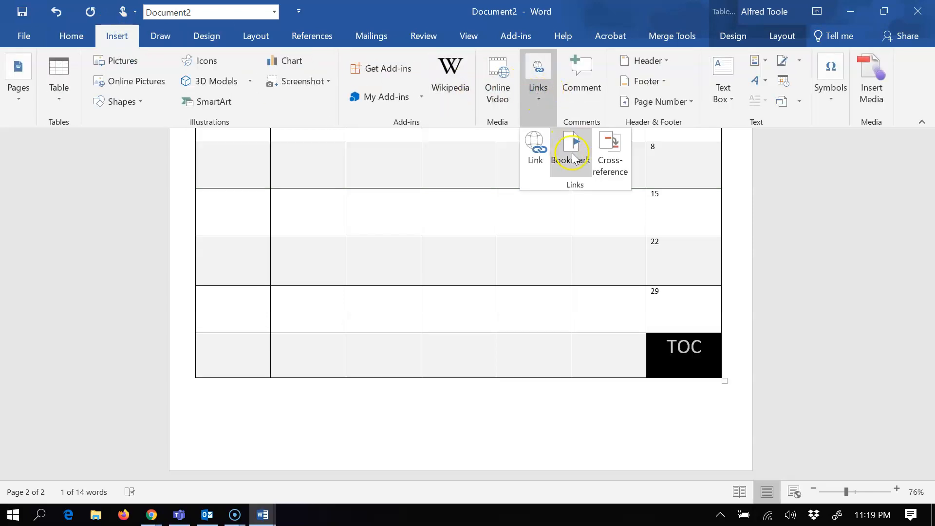
click(536, 151)
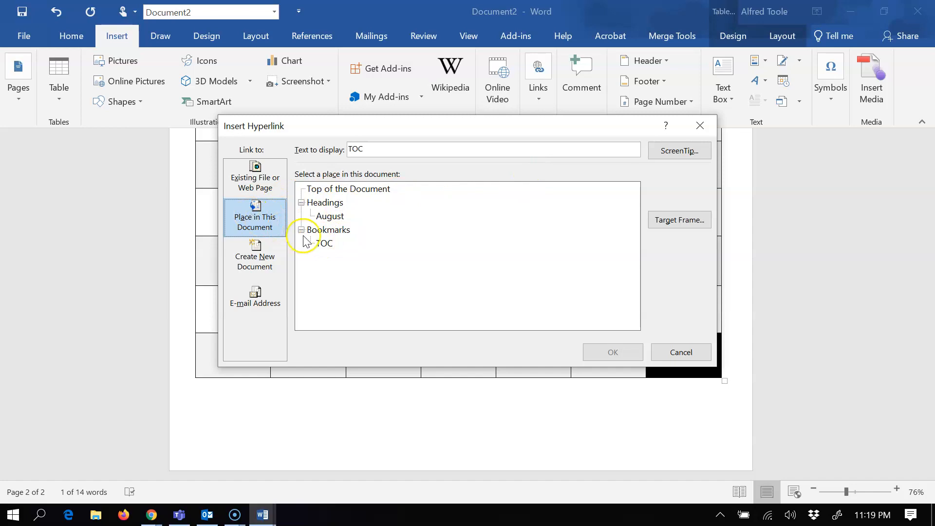
click(324, 243)
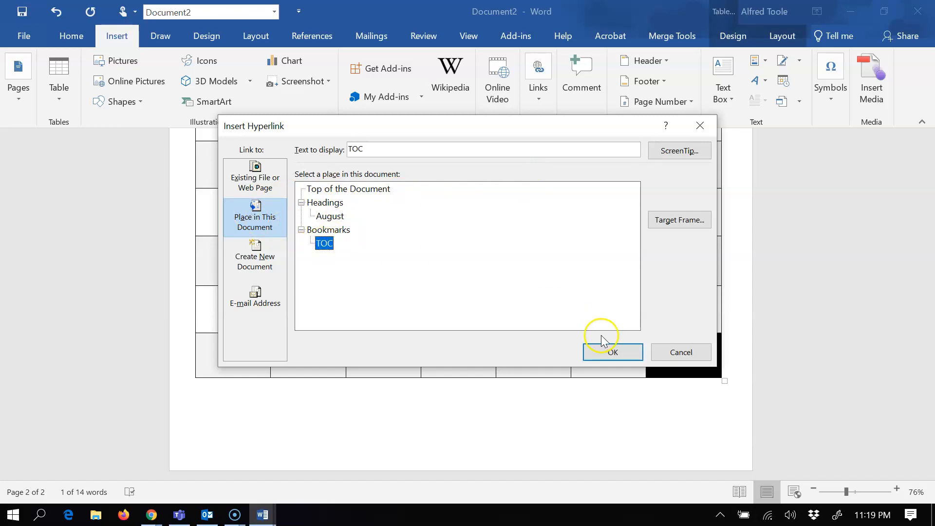
click(612, 351)
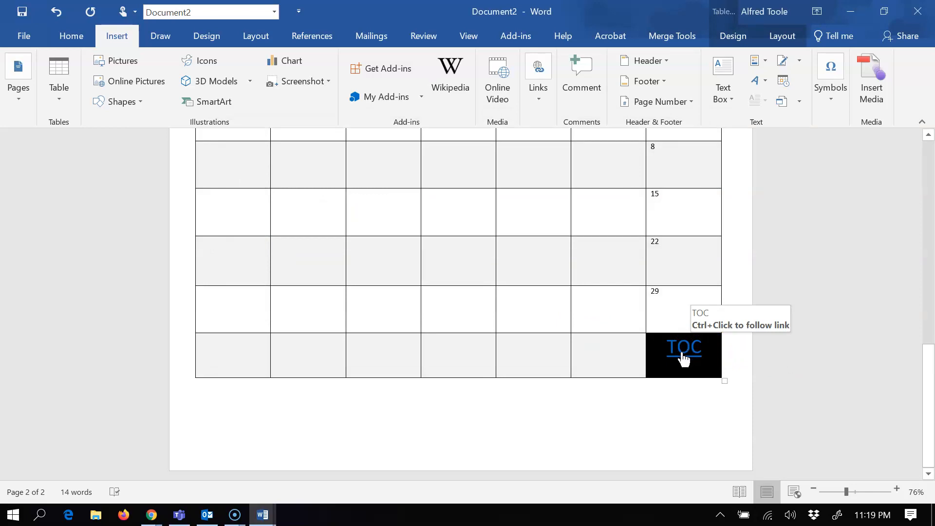
ctrl+click(684, 351)
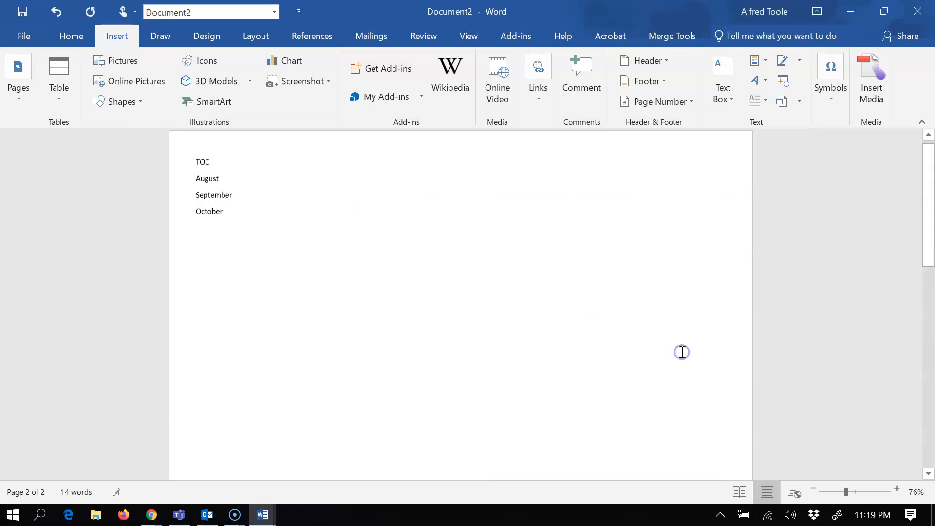
- Hyperlink the August entry on the table of contents page to the August heading and follow the link
click(387, 214)
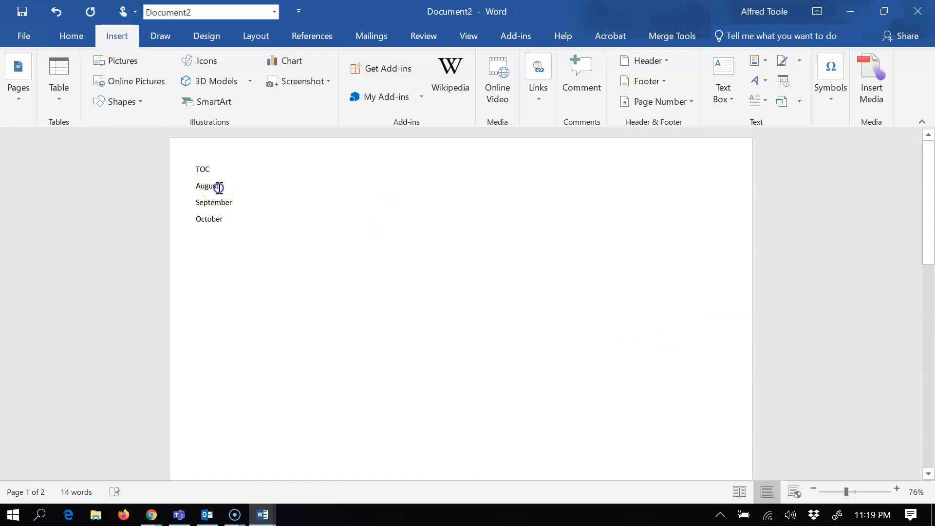
drag(224, 188, 184, 189)
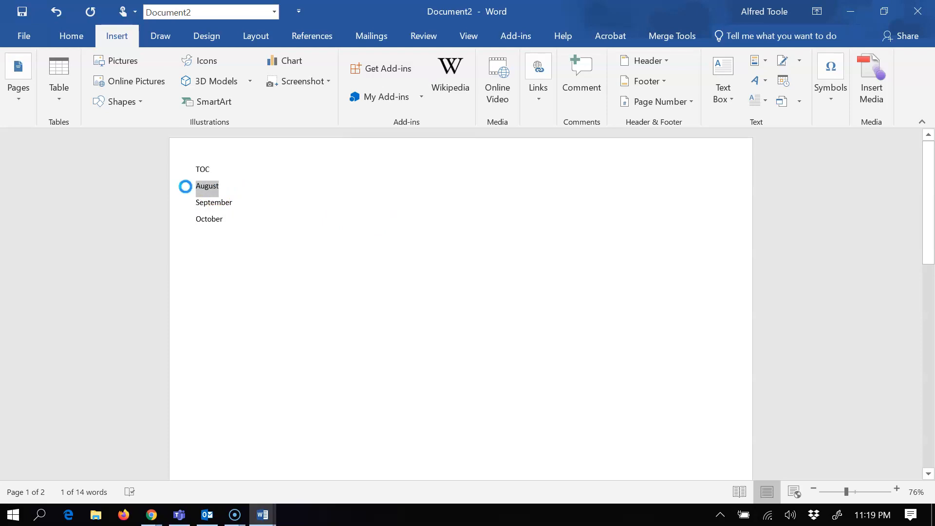
key(ctrl+k)
click(245, 218)
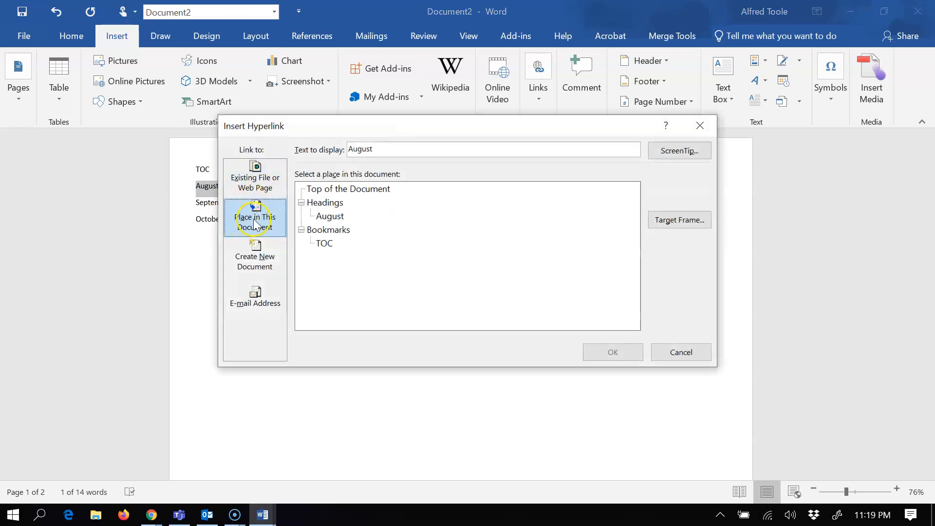
click(330, 218)
click(603, 354)
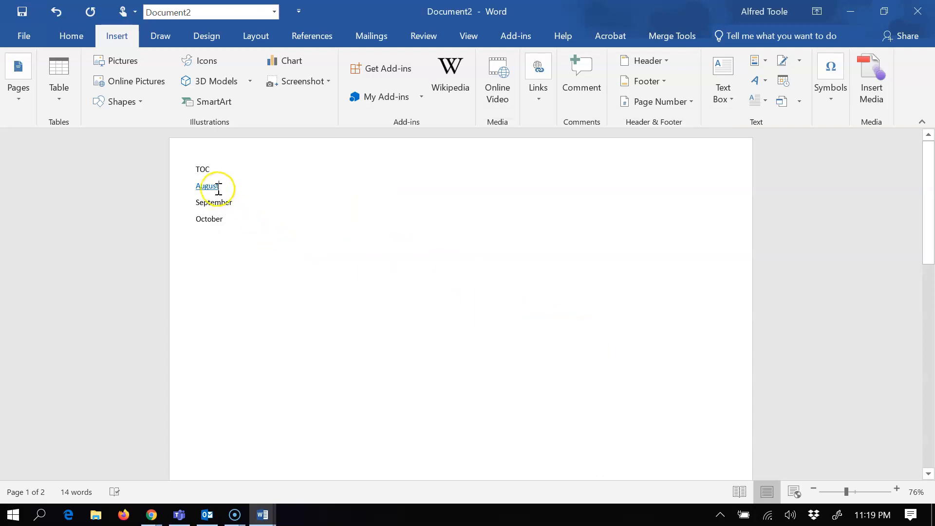
ctrl+click(207, 190)
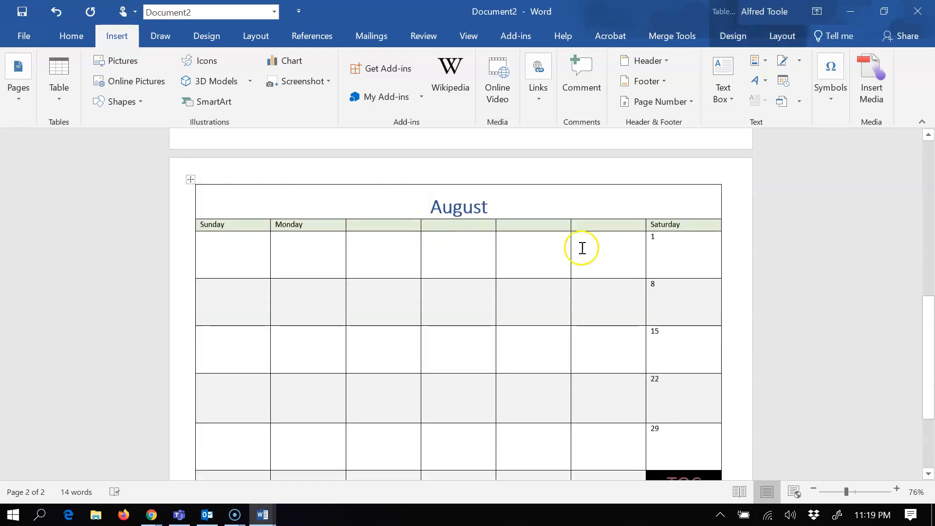
- Select and copy the entire August calendar table, from the title row to the TOC cell
drag(931, 327, 930, 358)
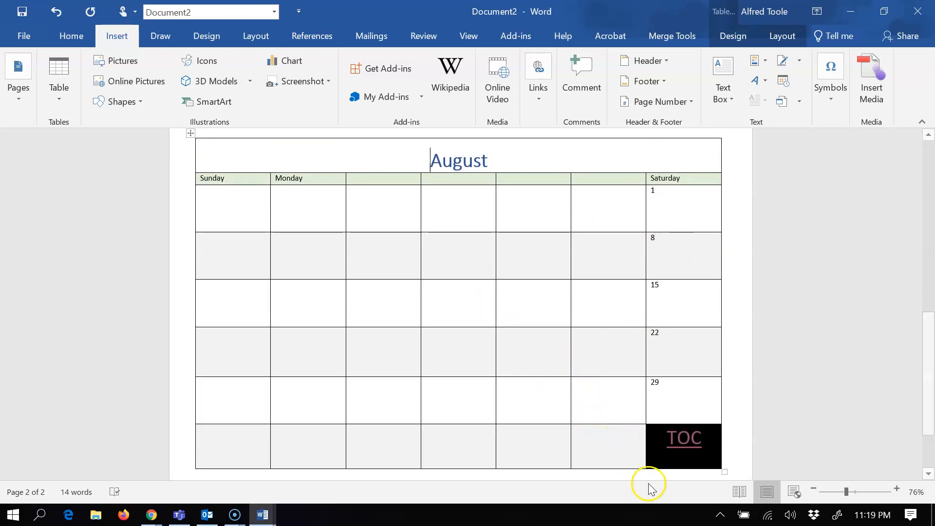
drag(927, 380, 932, 422)
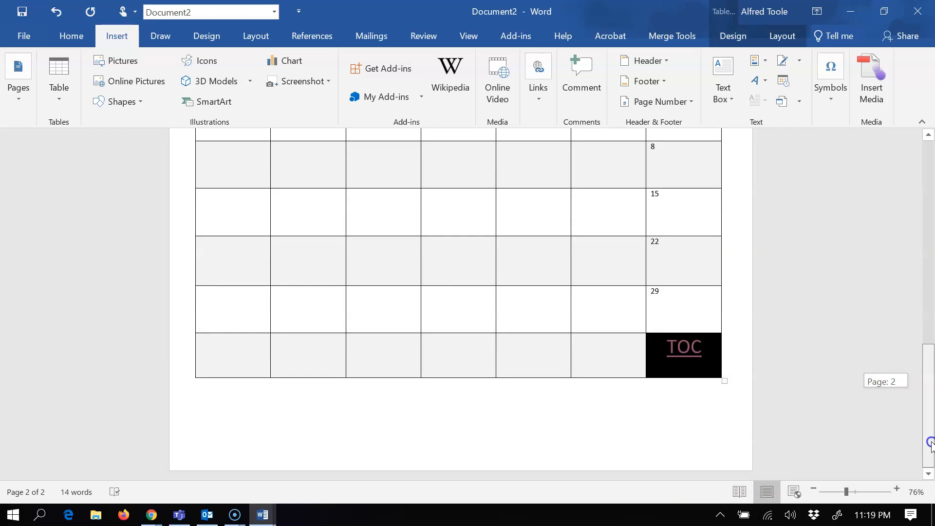
drag(928, 419, 926, 408)
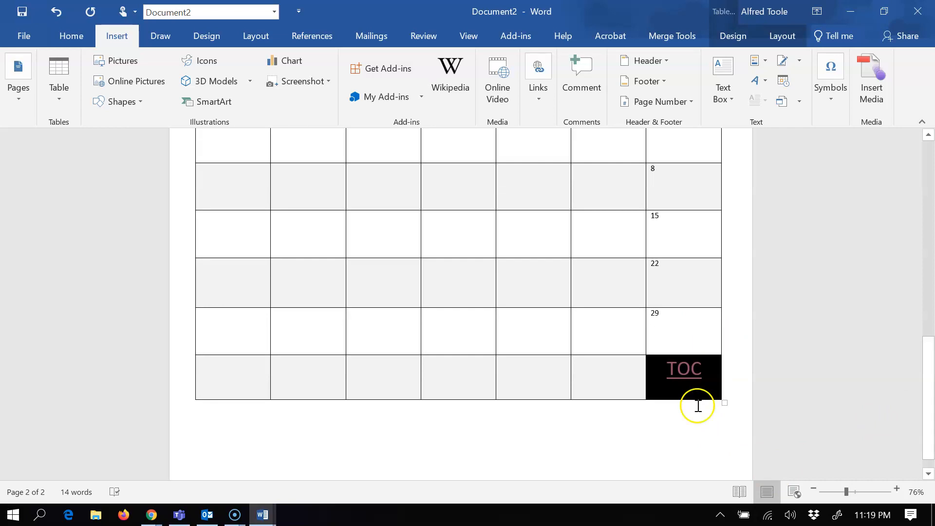
drag(689, 393, 246, 146)
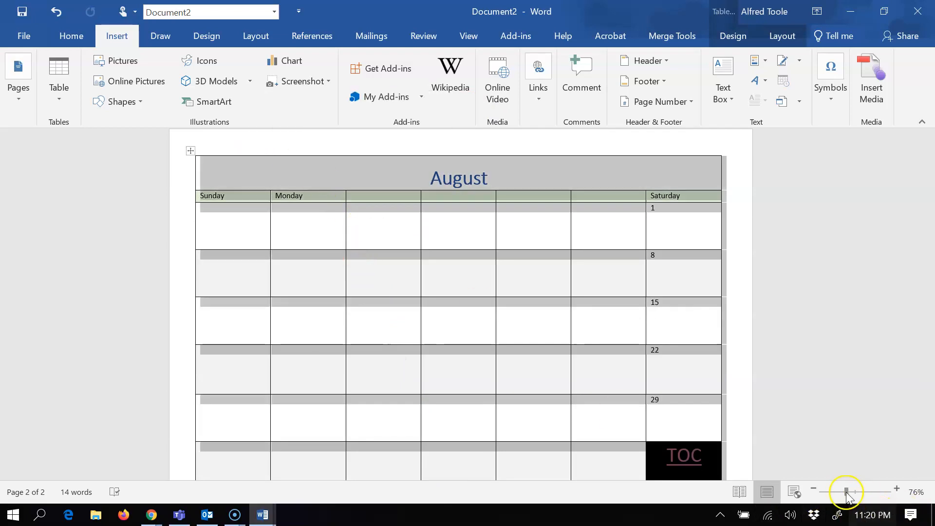
- Insert a page break below the August table and paste the copied calendar table on the new page
click(815, 489)
click(814, 489)
click(815, 489)
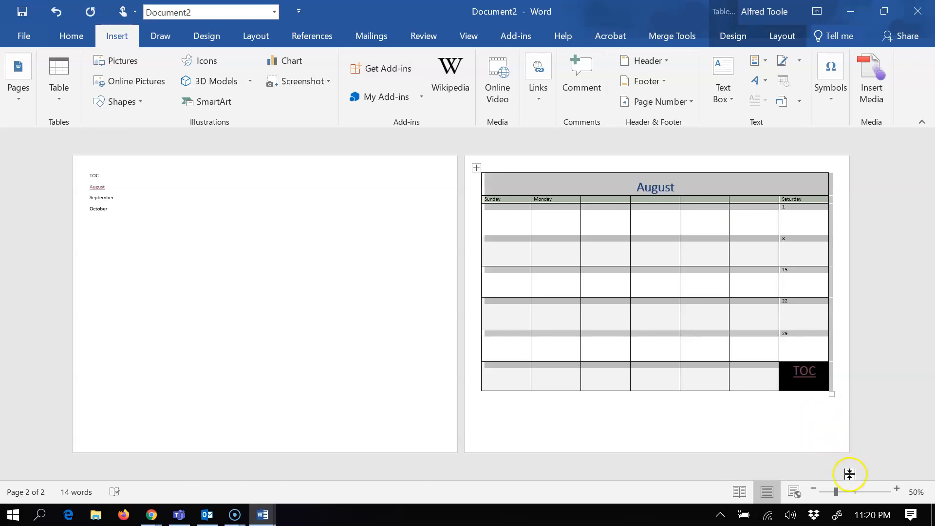
click(851, 493)
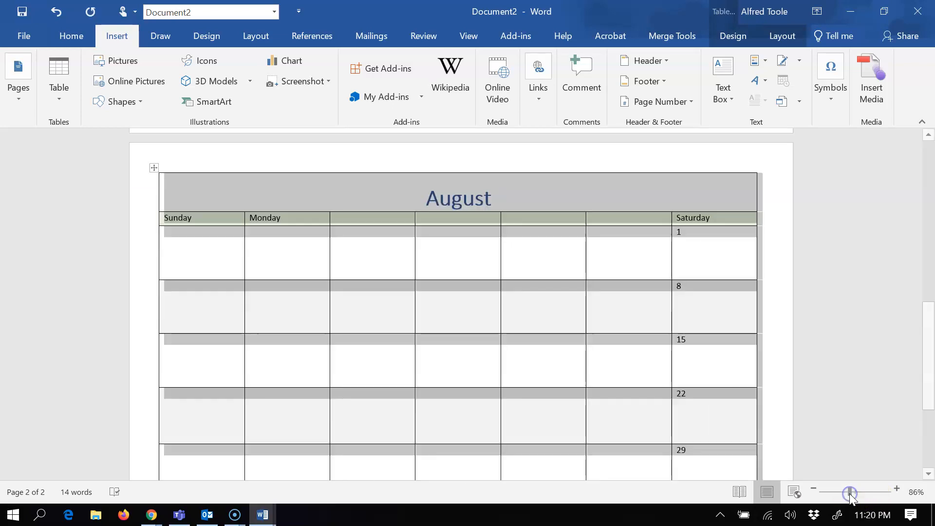
drag(929, 312, 927, 471)
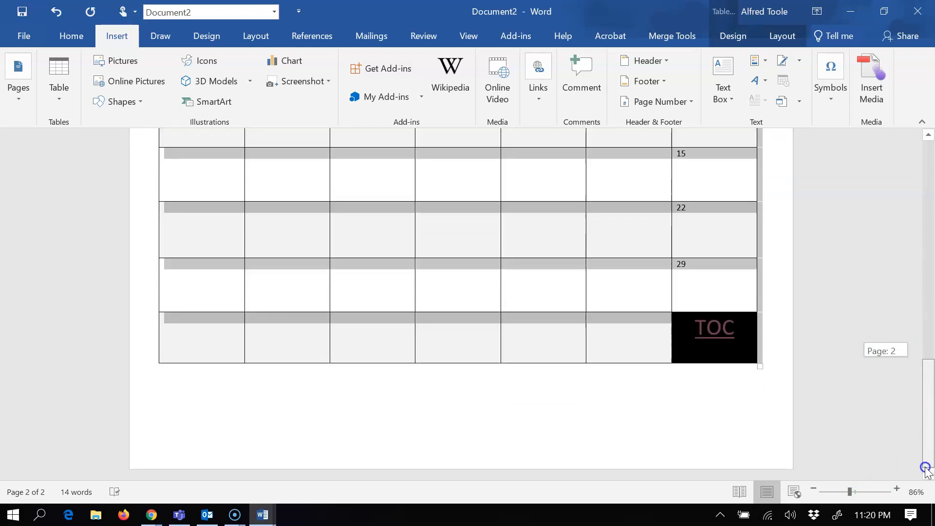
click(674, 405)
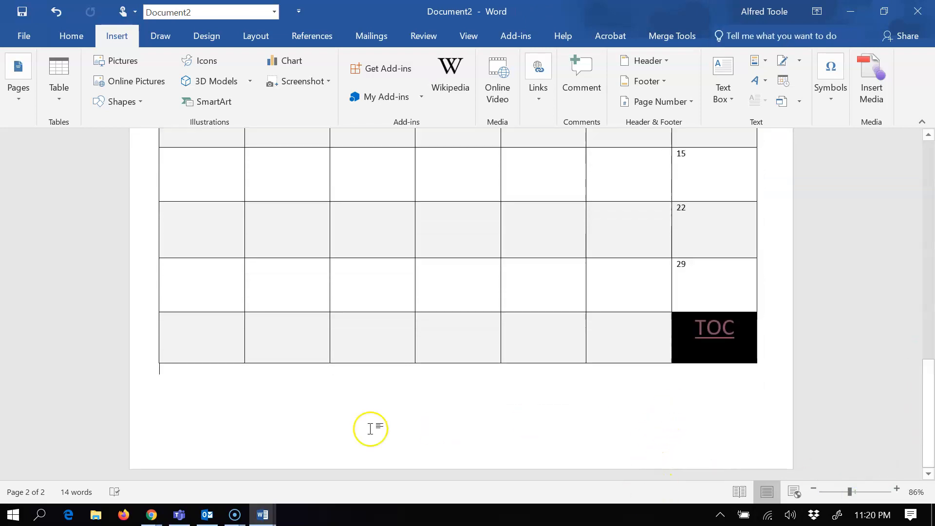
click(335, 416)
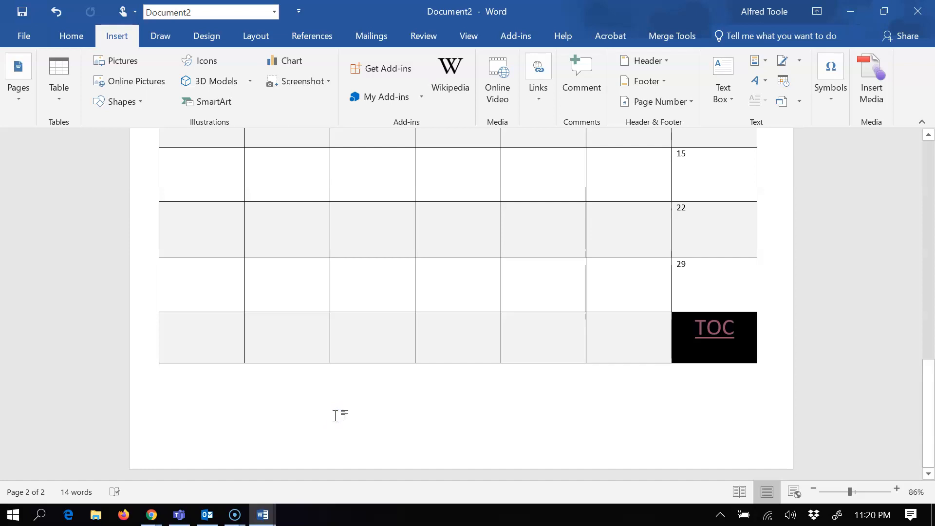
key(ctrl+Return)
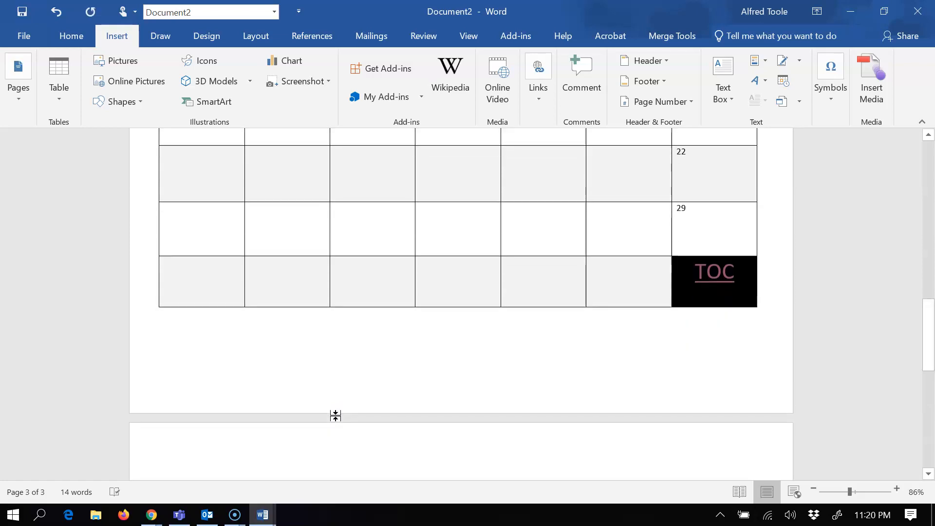
key(ctrl+v)
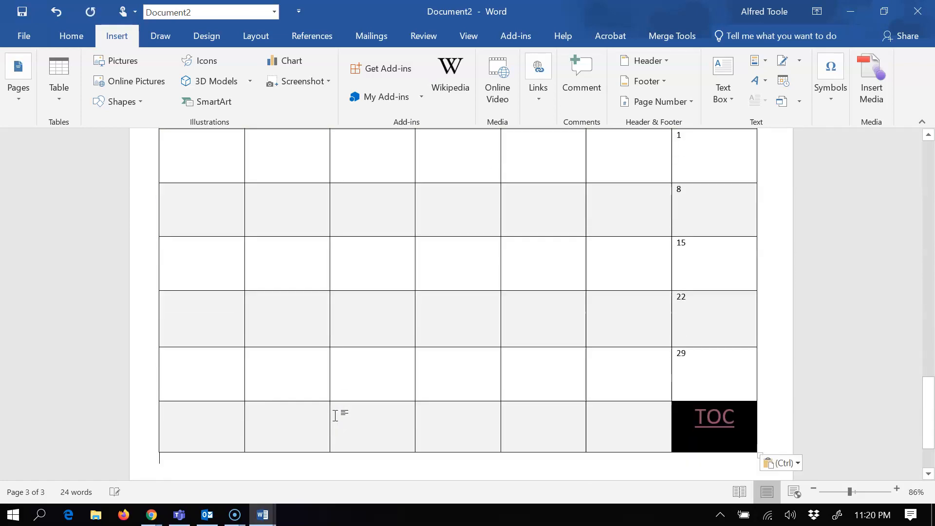
- Replace the August title of the pasted calendar table with September
drag(931, 431, 927, 380)
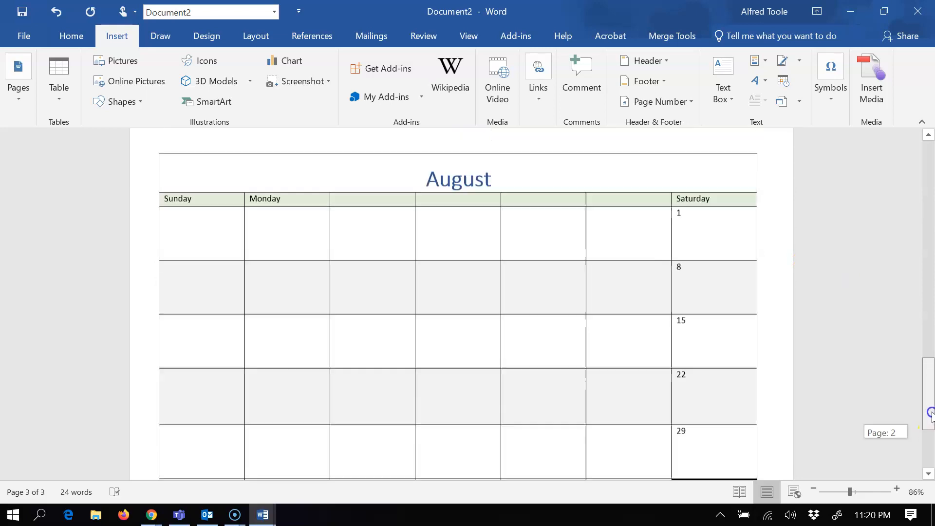
click(484, 218)
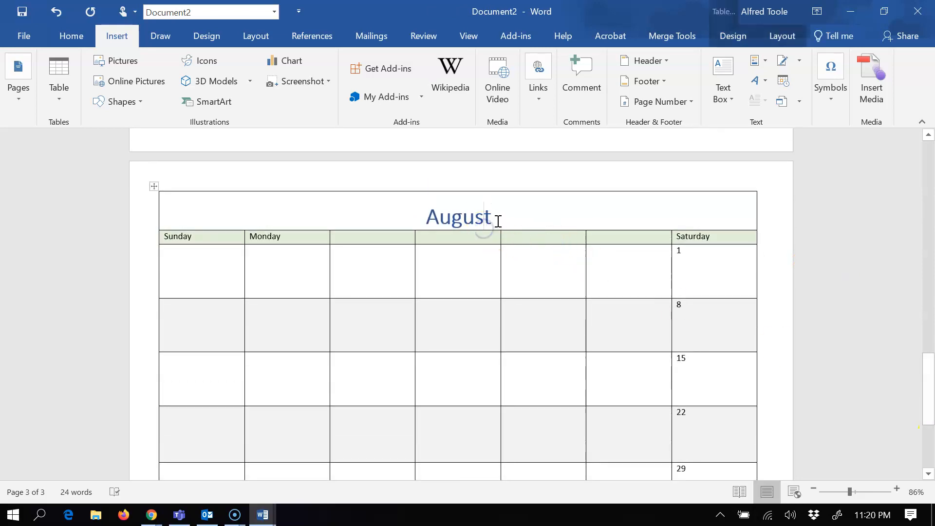
drag(499, 221, 393, 214)
text(September)
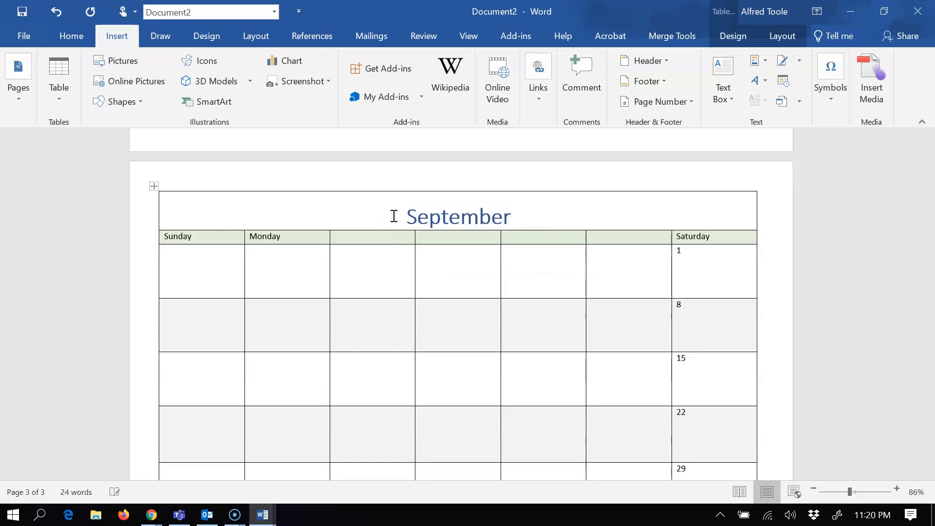
click(516, 220)
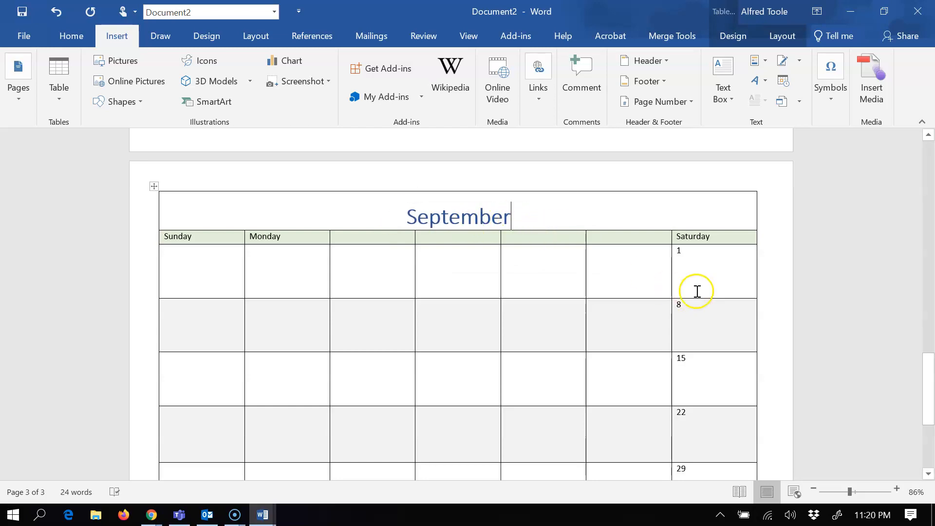
- Hyperlink the September entry on the table of contents page to the September heading in this document
drag(931, 391, 921, 120)
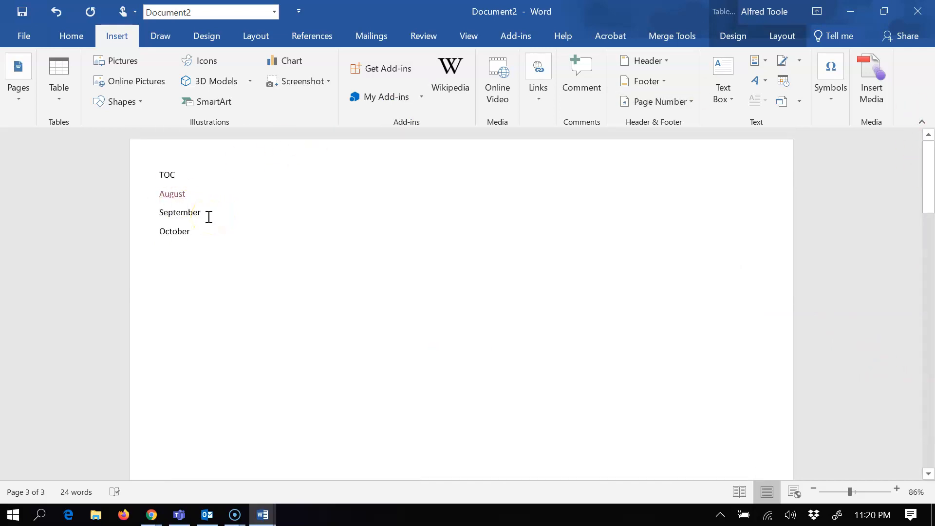
drag(207, 210, 156, 208)
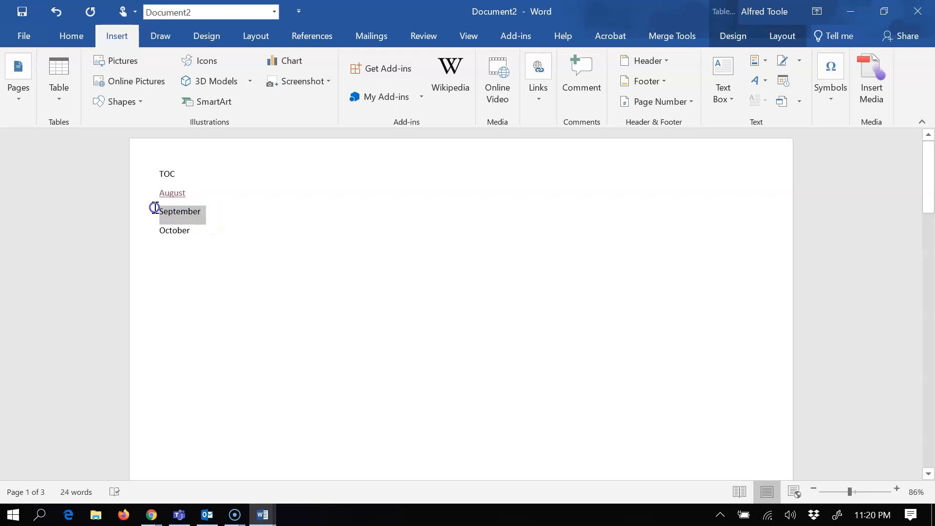
key(ctrl+k)
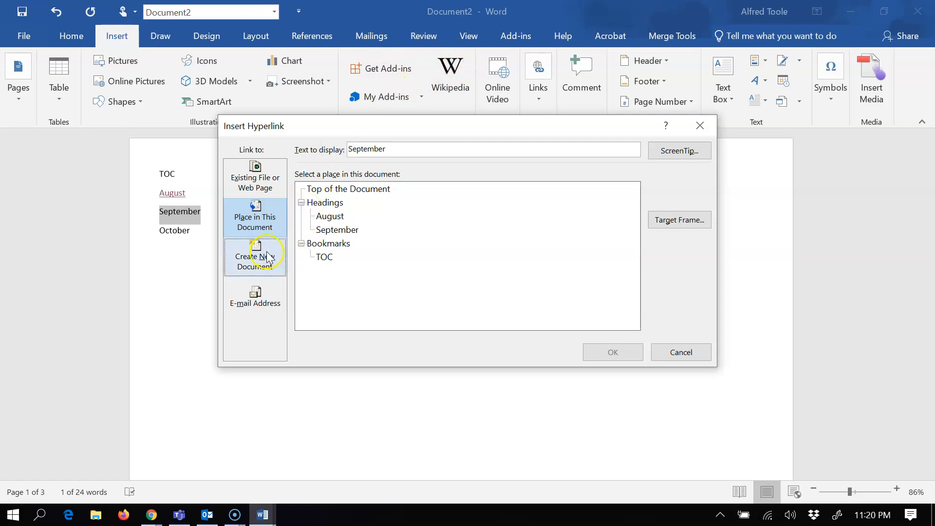
click(346, 230)
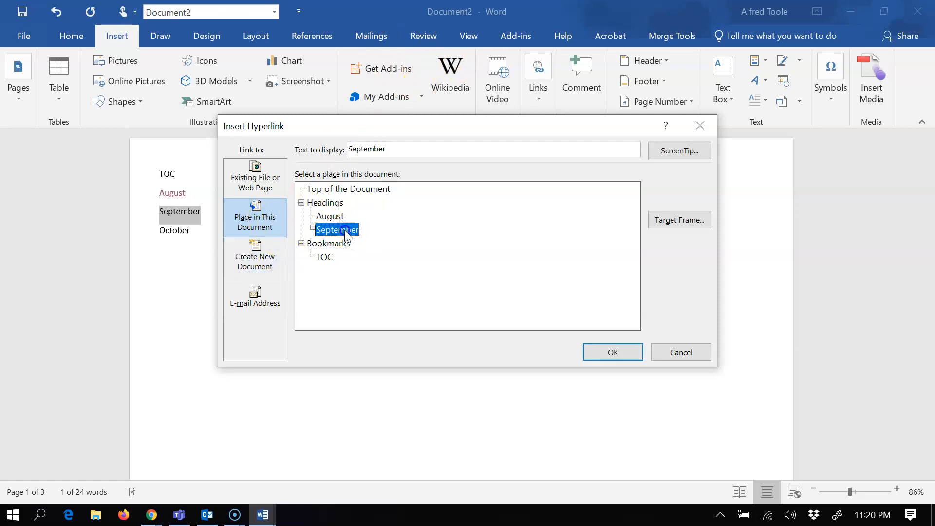
click(596, 348)
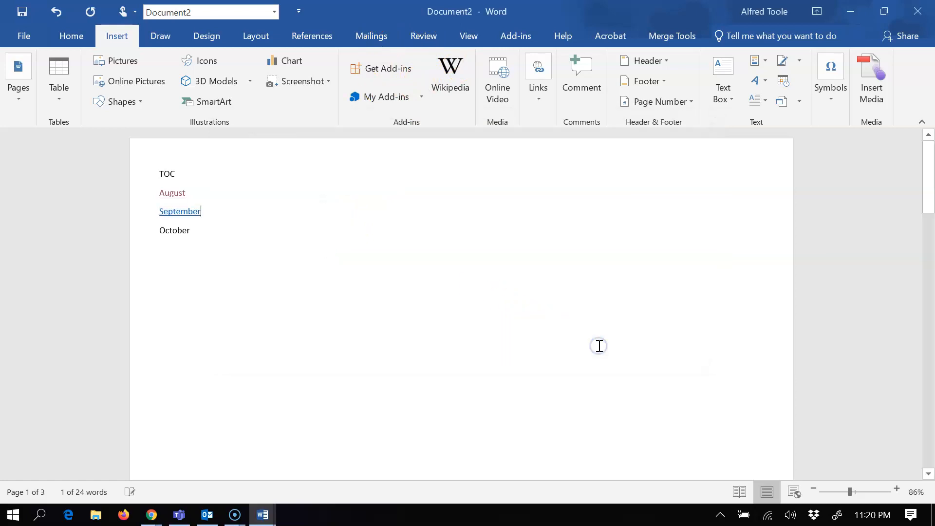